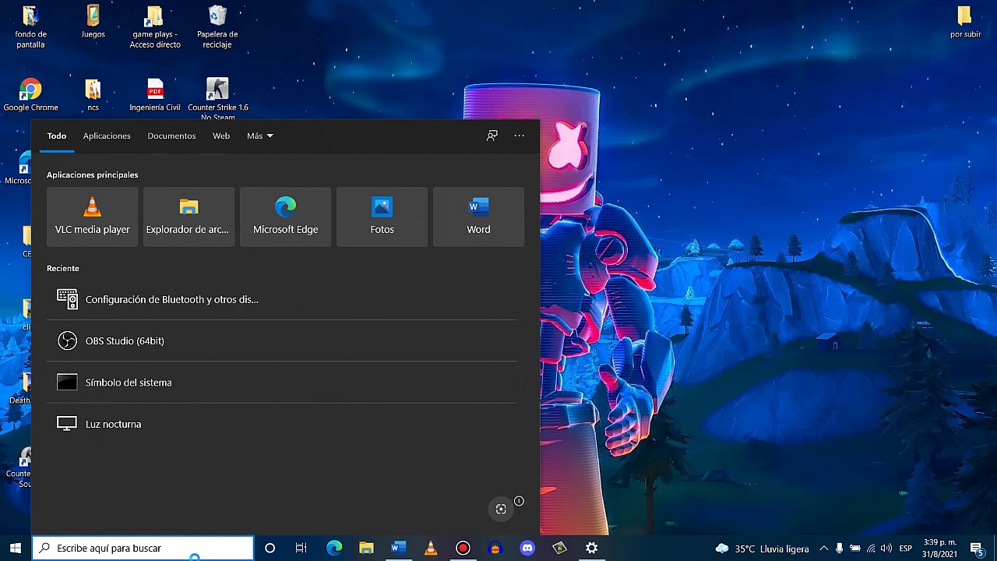
Open OBS Studio and start creating a new profile.
click(158, 351)
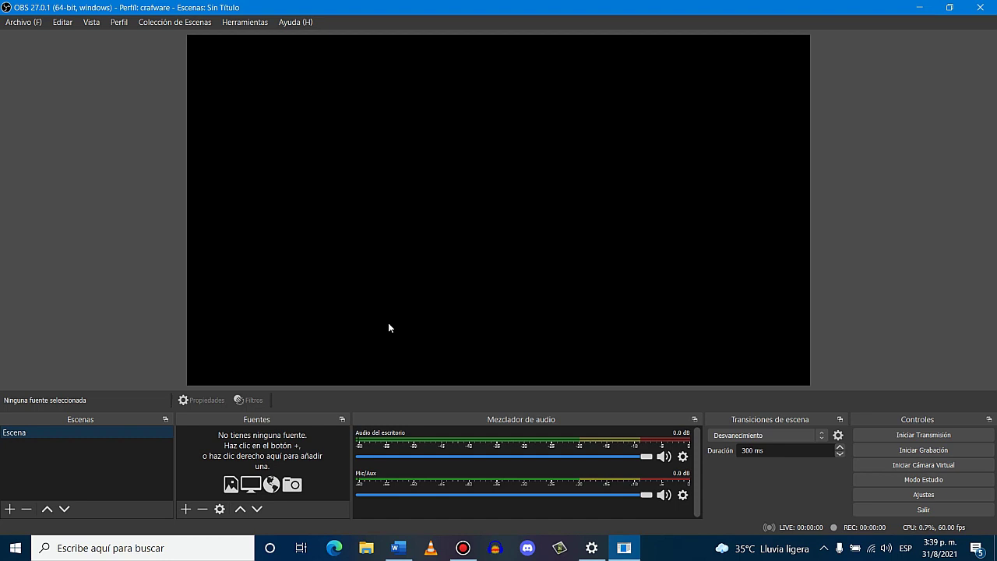
click(28, 23)
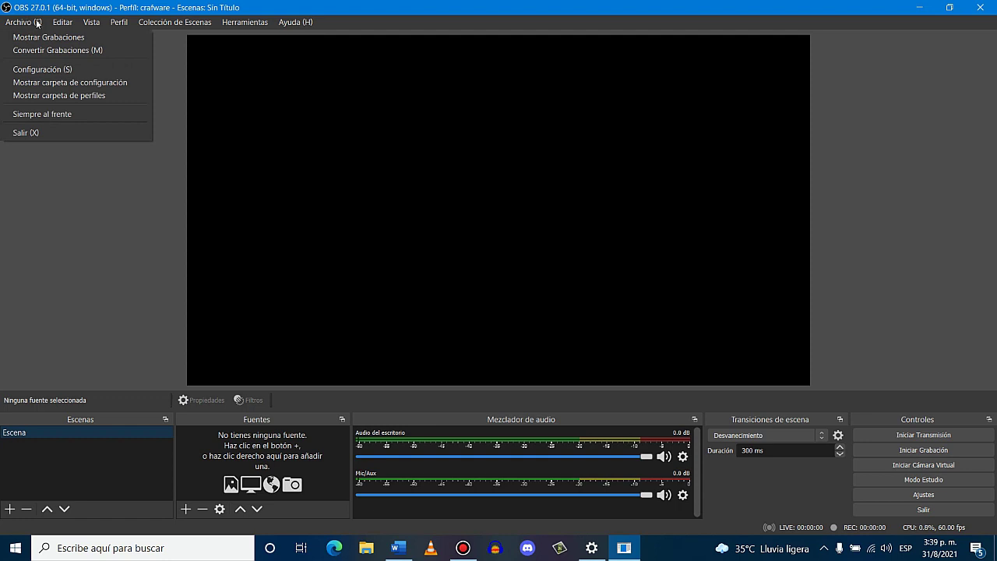
mouse_move(55, 23)
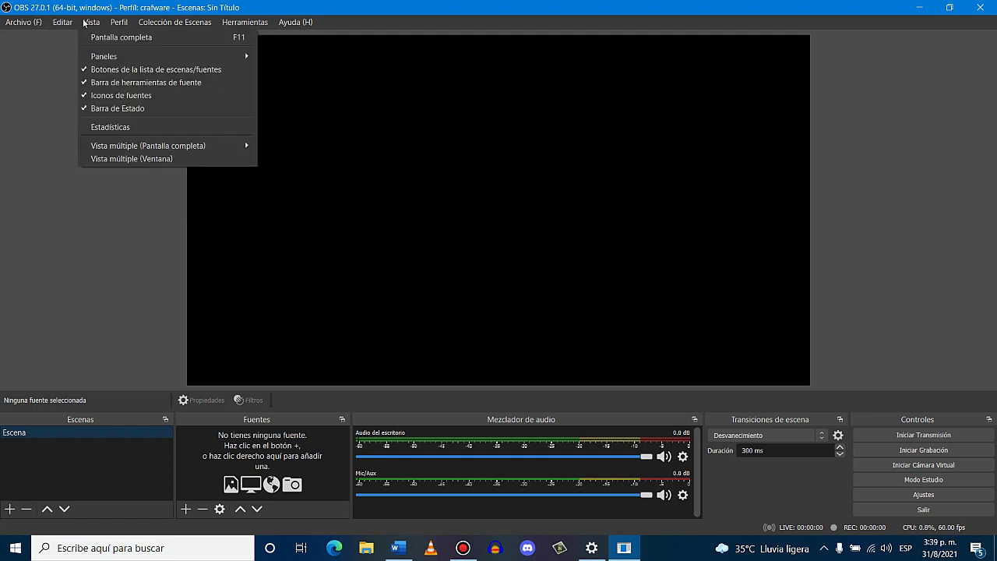
mouse_move(120, 24)
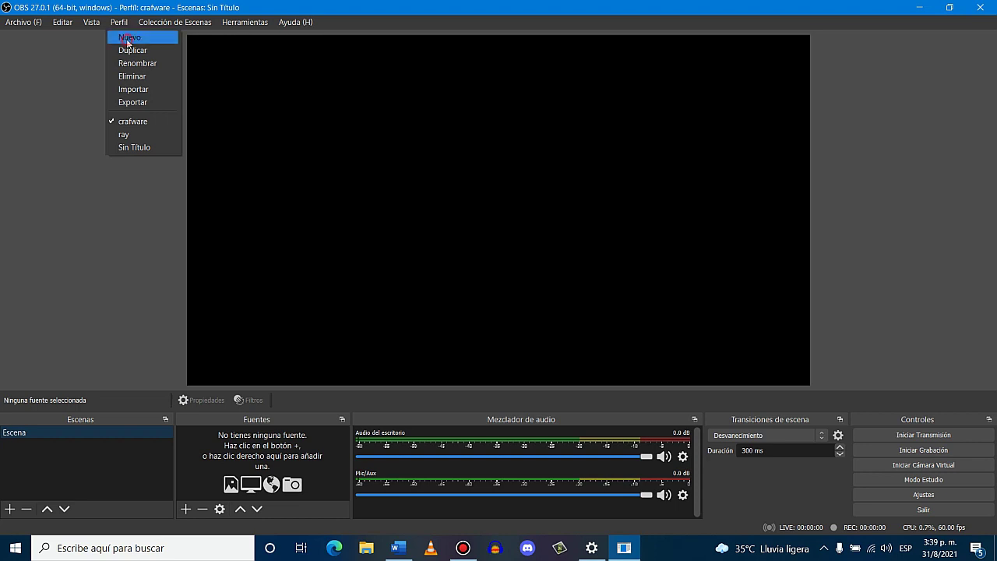
click(128, 37)
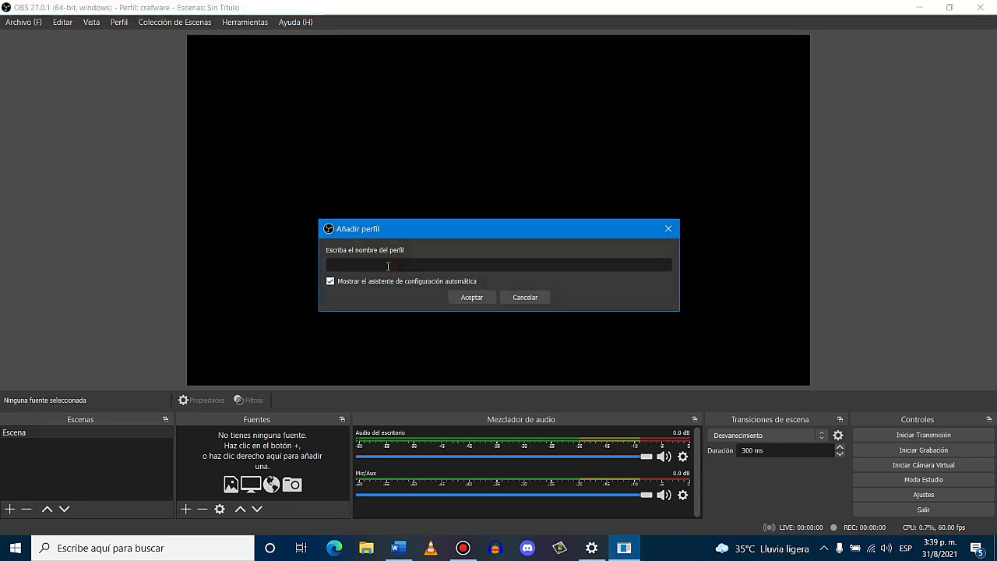
Try to name the new profile crafware.
text(crafware)
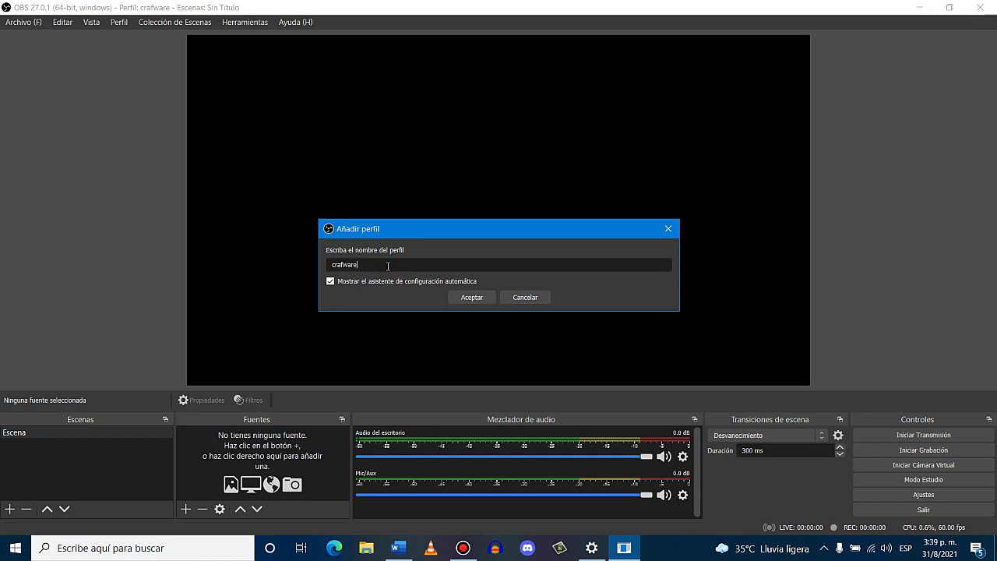
click(472, 298)
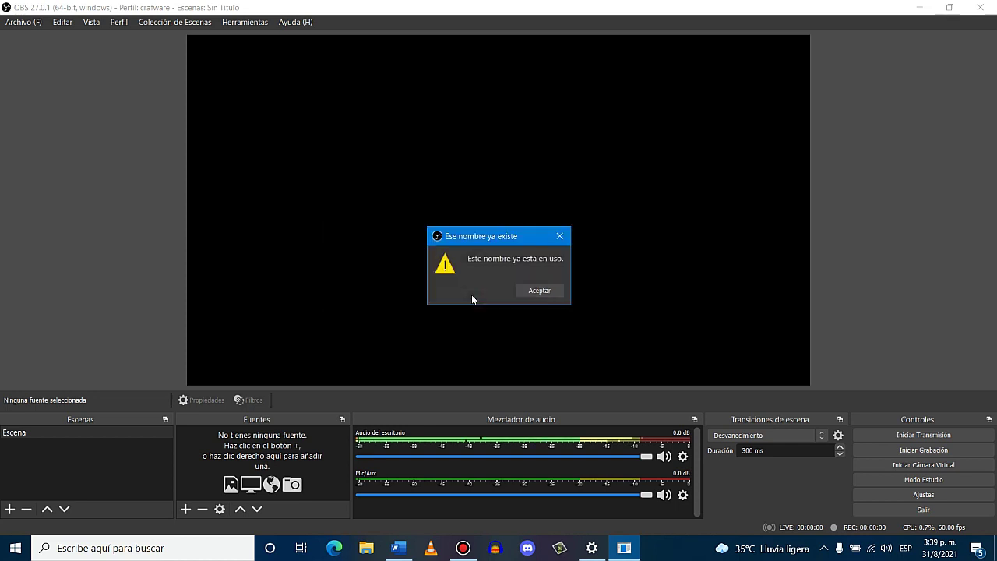
click(538, 293)
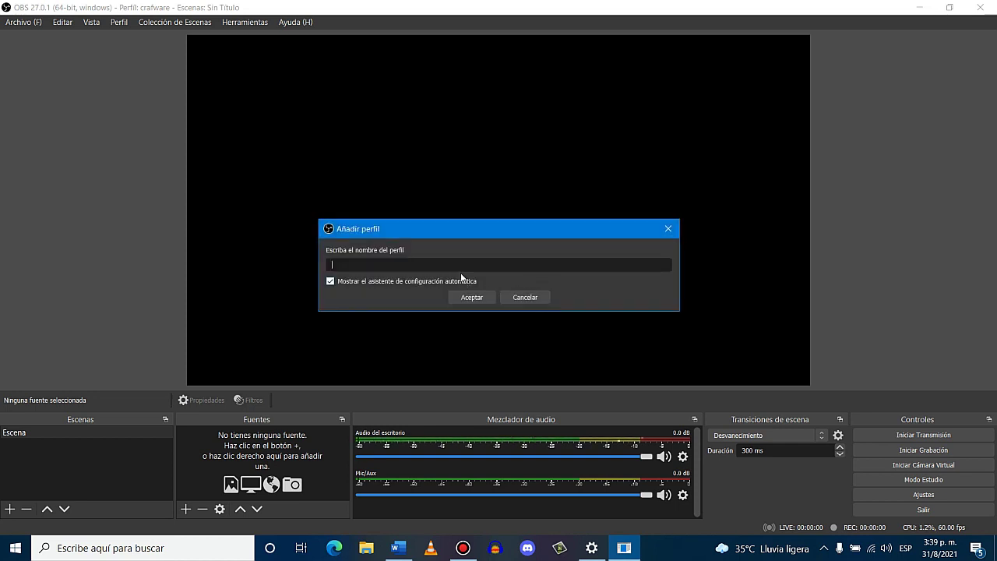
Create the profile as crafwaretutos and choose to optimize only for recording in the automatic configuration wizard.
text(crafwaretutos)
click(472, 297)
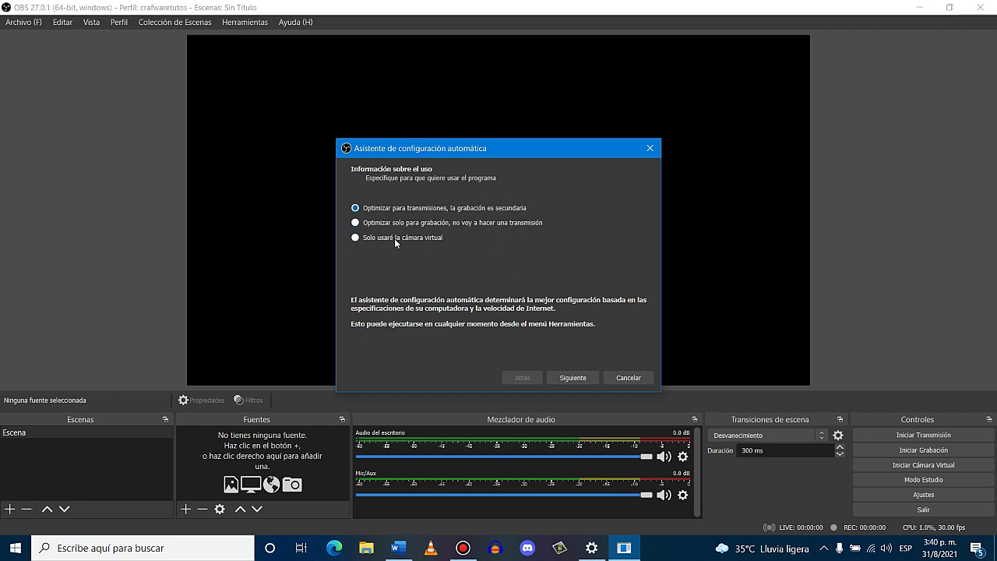
click(357, 223)
click(585, 379)
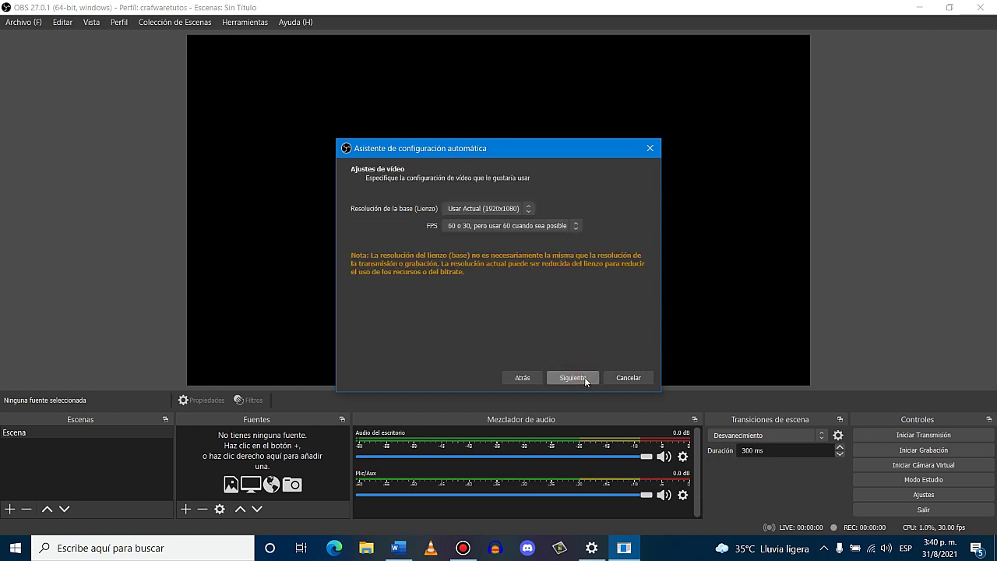
Keep the current 1920x1080 base resolution in the wizard and apply the suggested configuration.
click(505, 208)
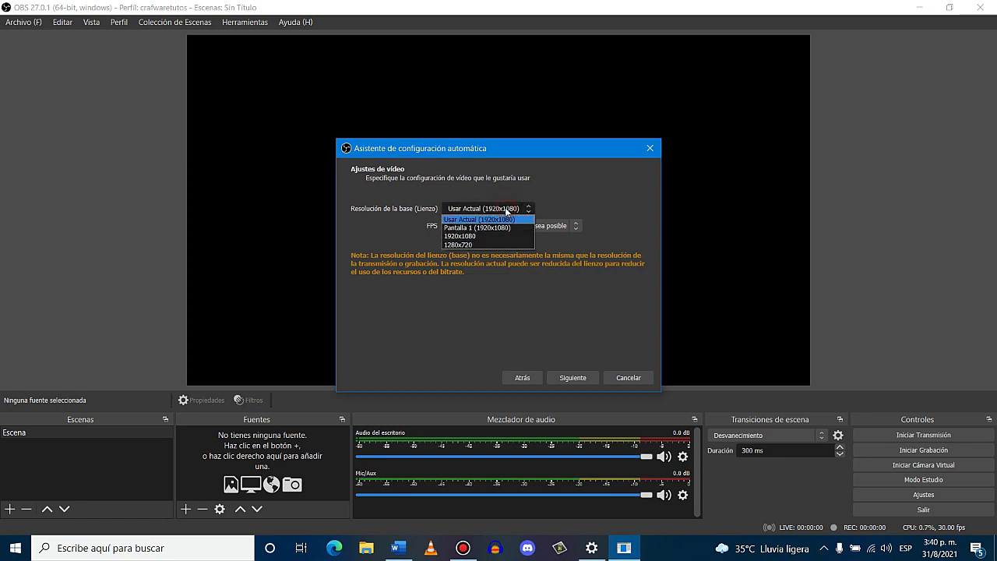
click(500, 219)
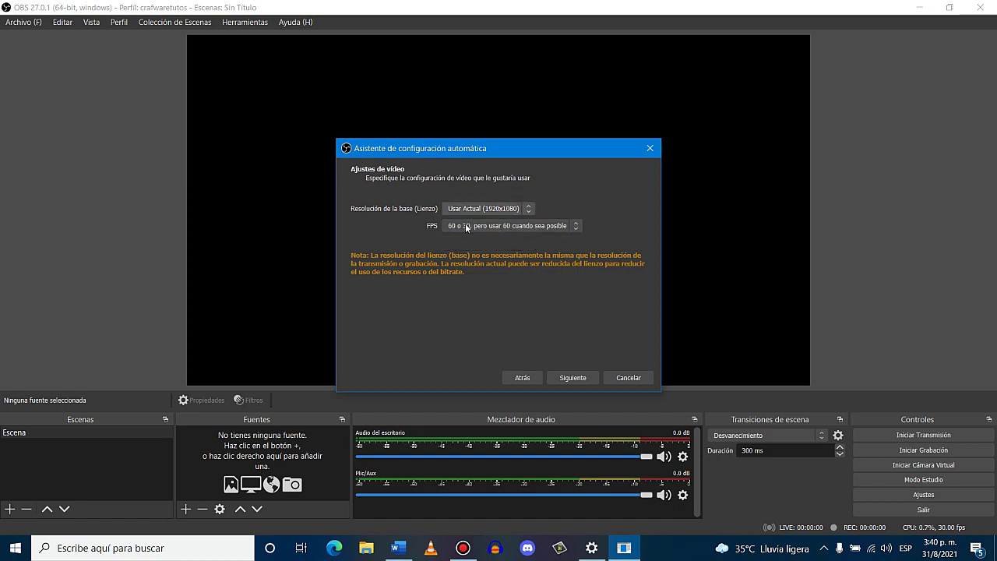
click(579, 380)
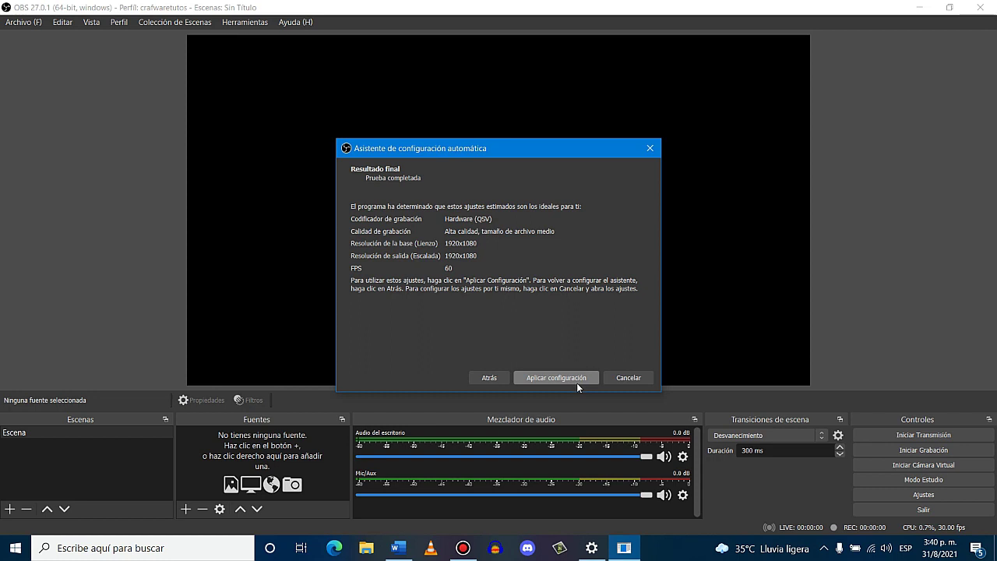
click(573, 378)
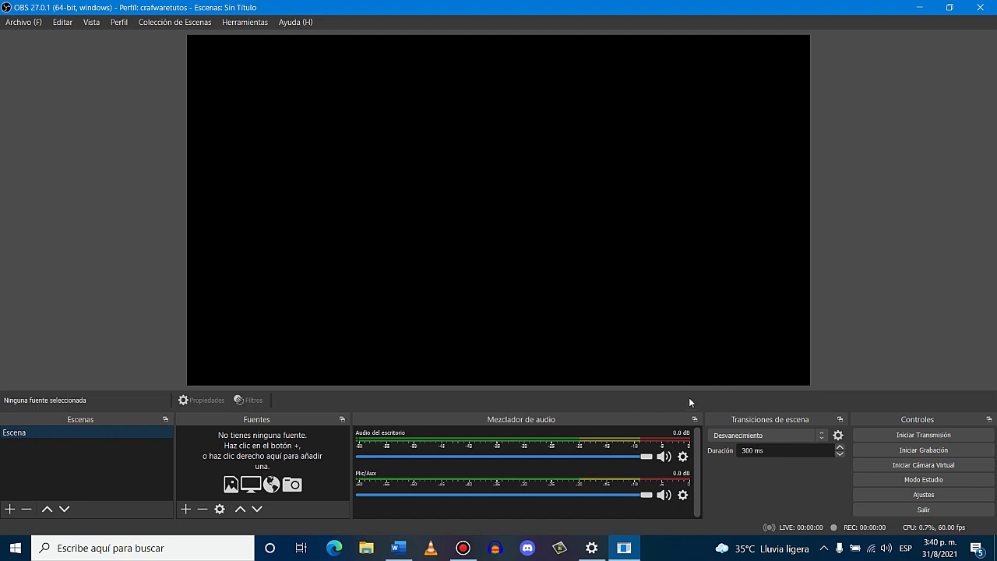
Set the output mode to Avanzado in the output settings.
click(917, 494)
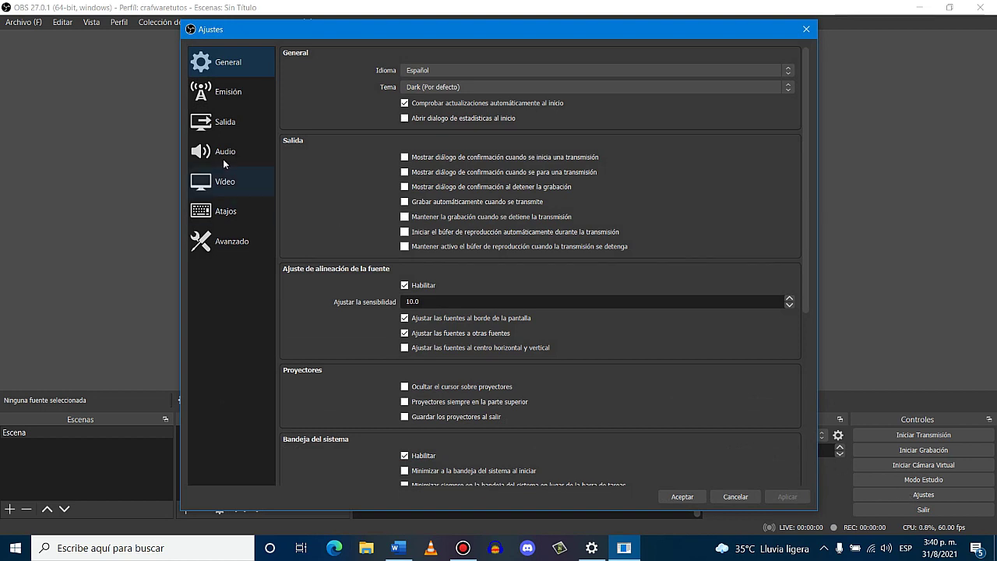
click(227, 128)
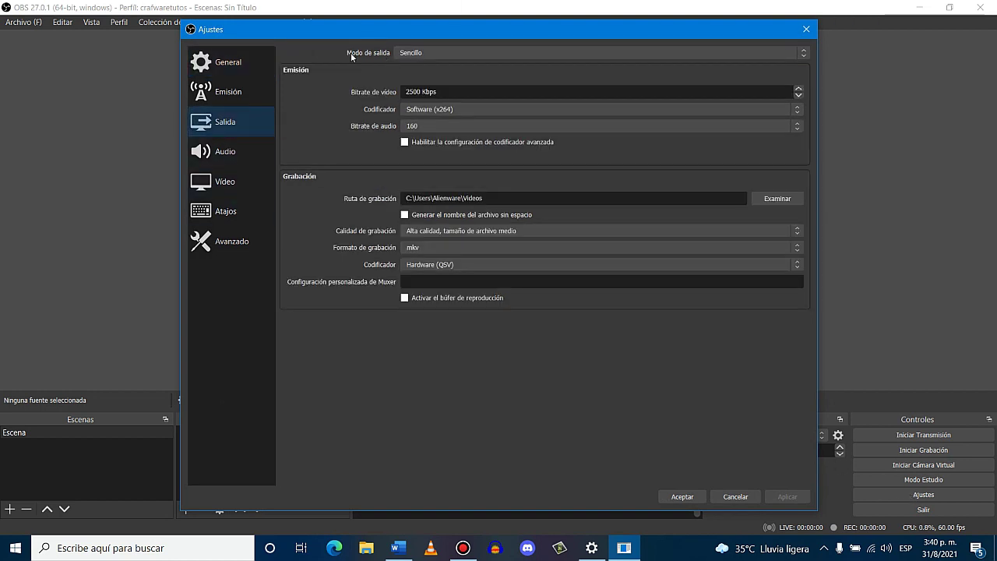
click(436, 52)
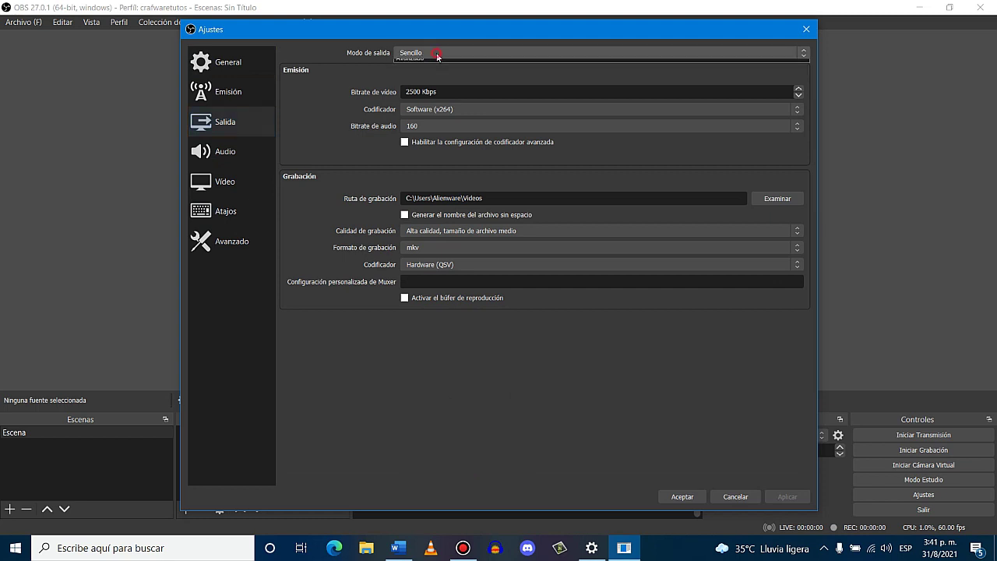
click(430, 72)
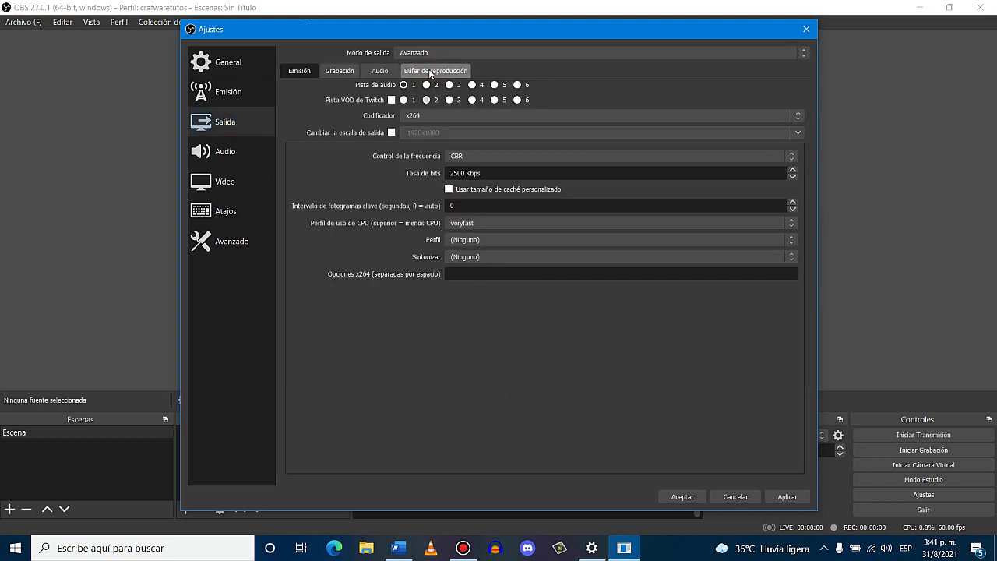
Set the recording path to the Escritorio folder in the advanced recording settings.
click(347, 74)
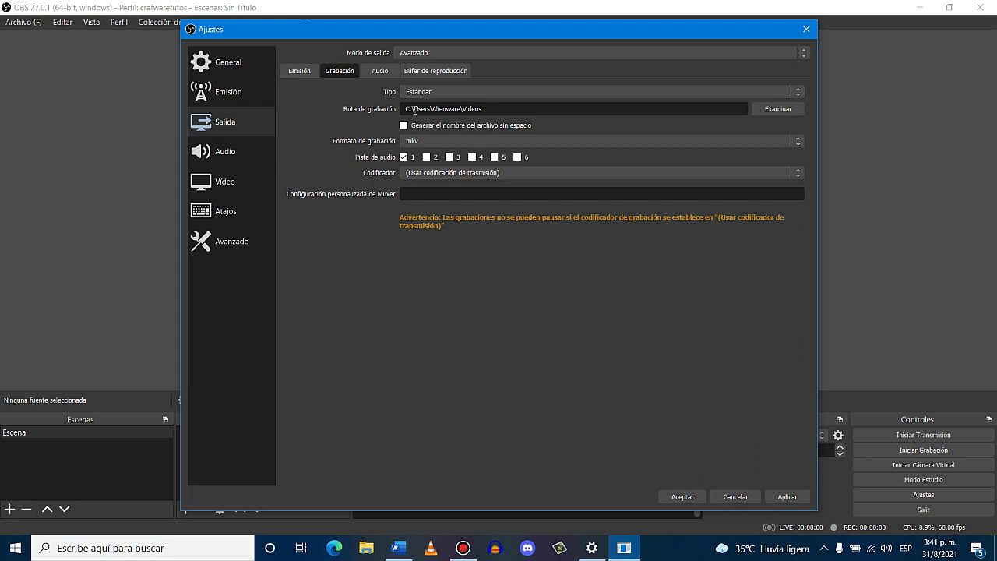
click(774, 109)
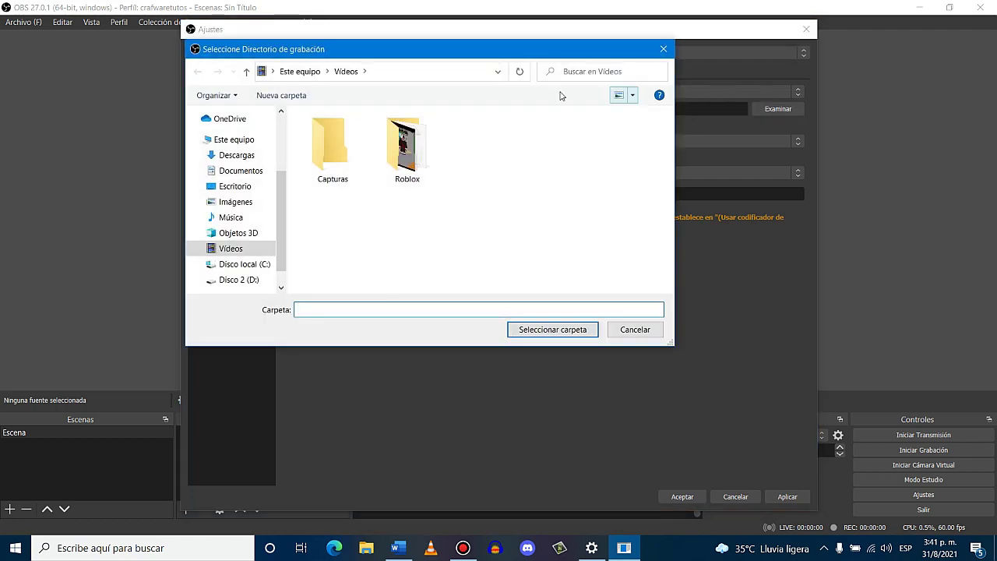
click(235, 187)
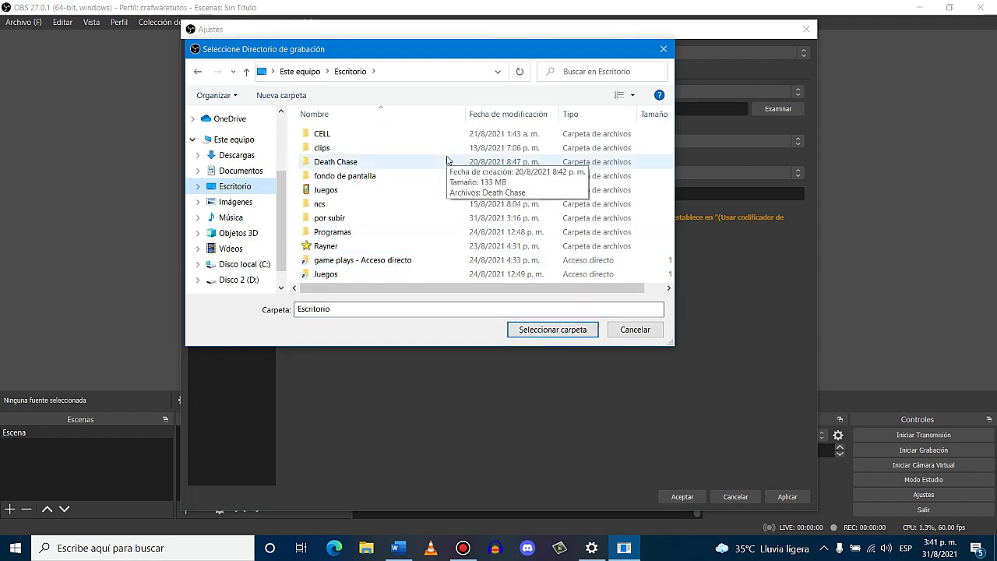
click(563, 332)
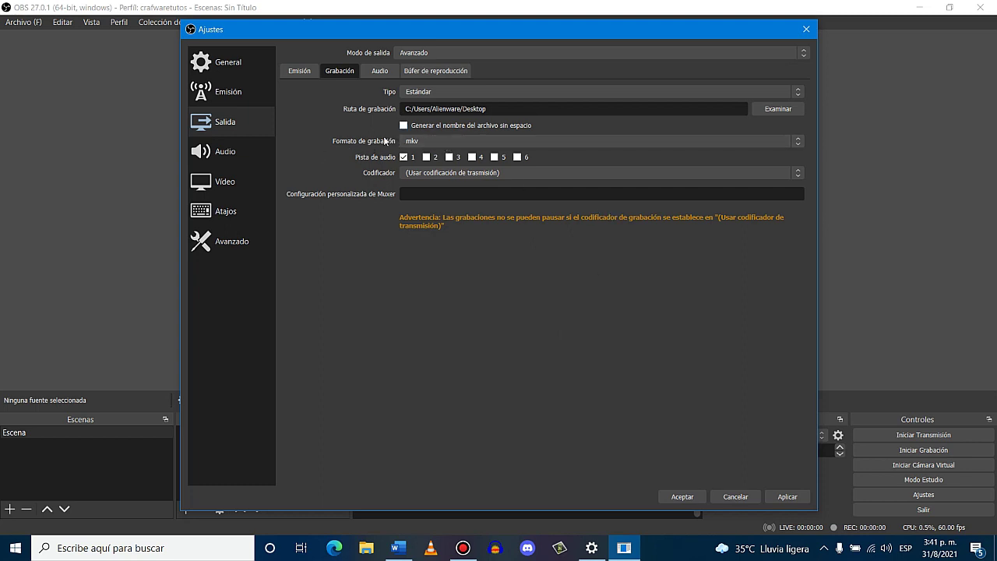
Set the recording format to mp4, then apply and accept the settings.
click(567, 141)
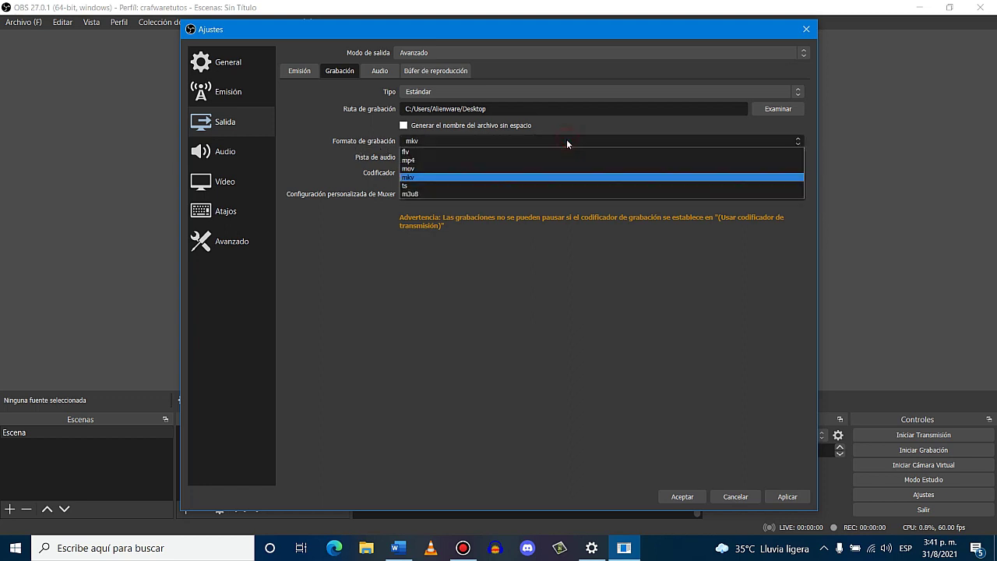
click(452, 160)
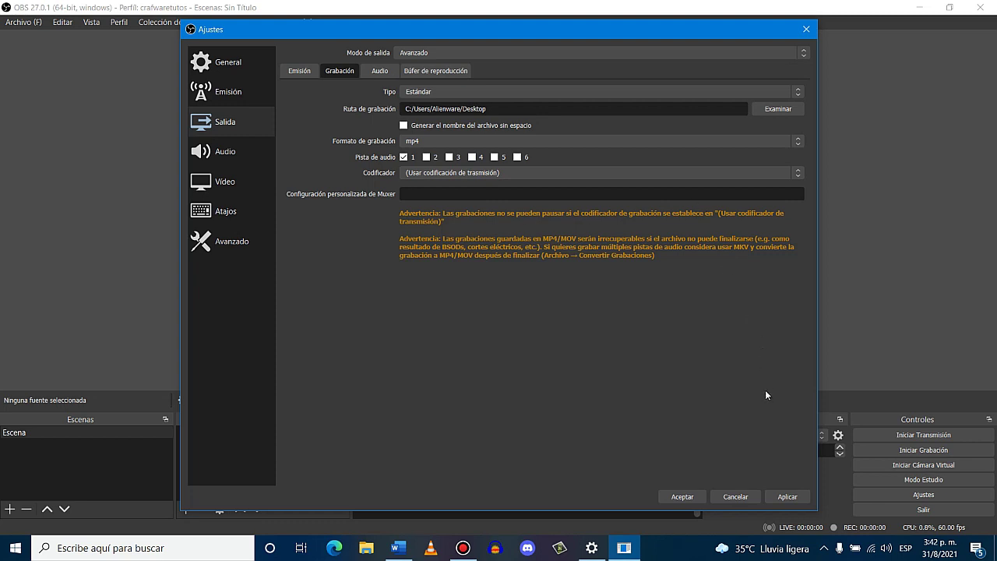
click(787, 496)
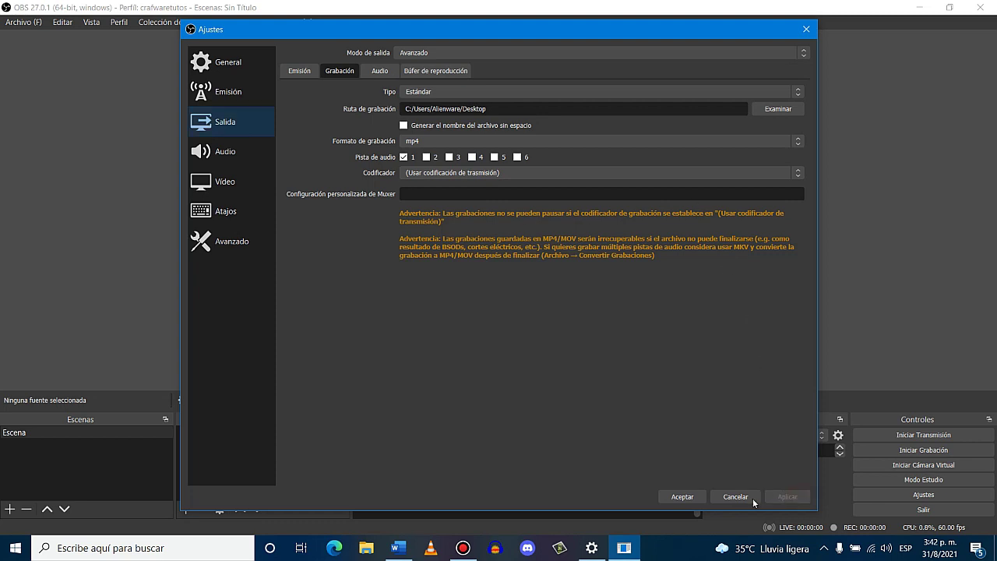
click(685, 497)
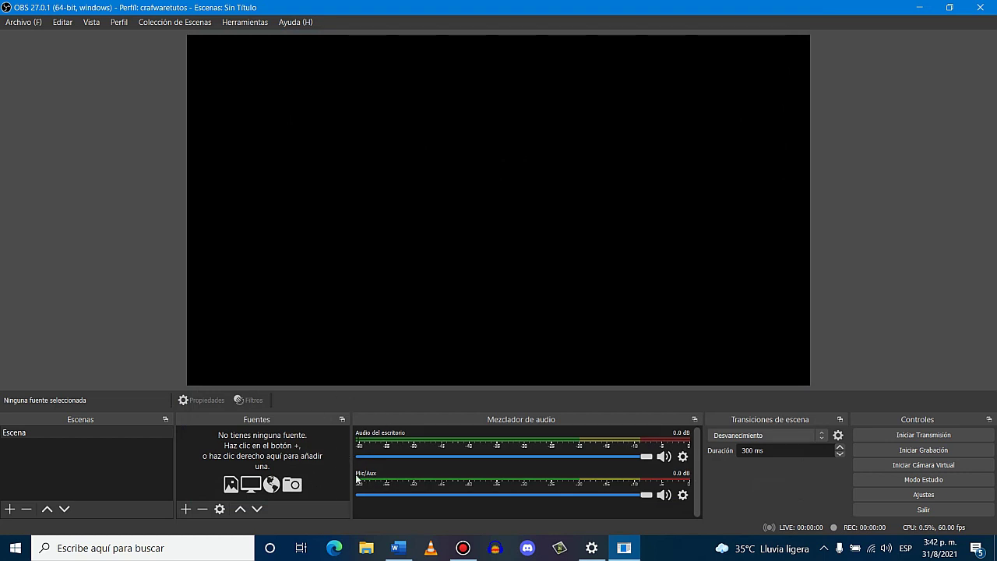
click(463, 547)
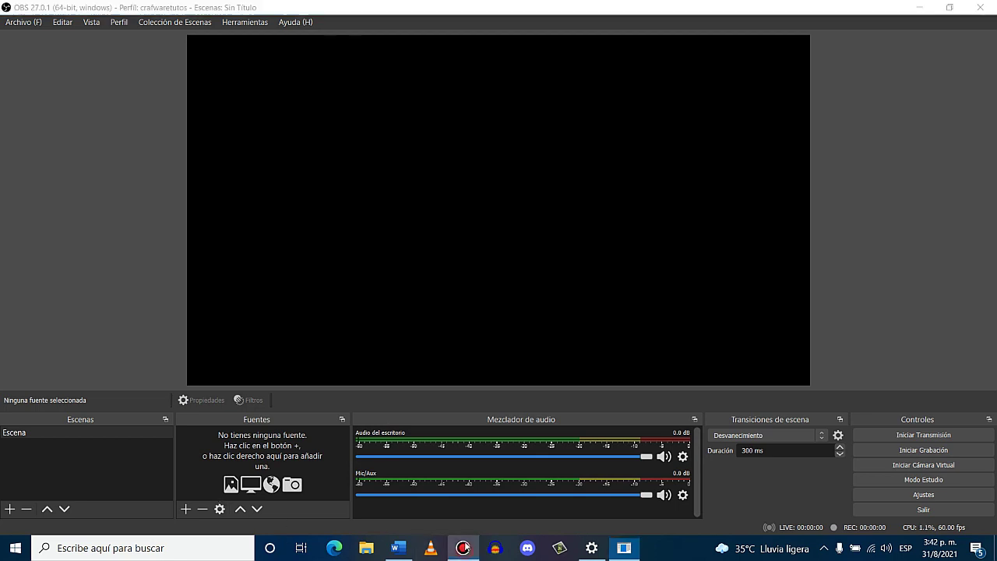
click(626, 118)
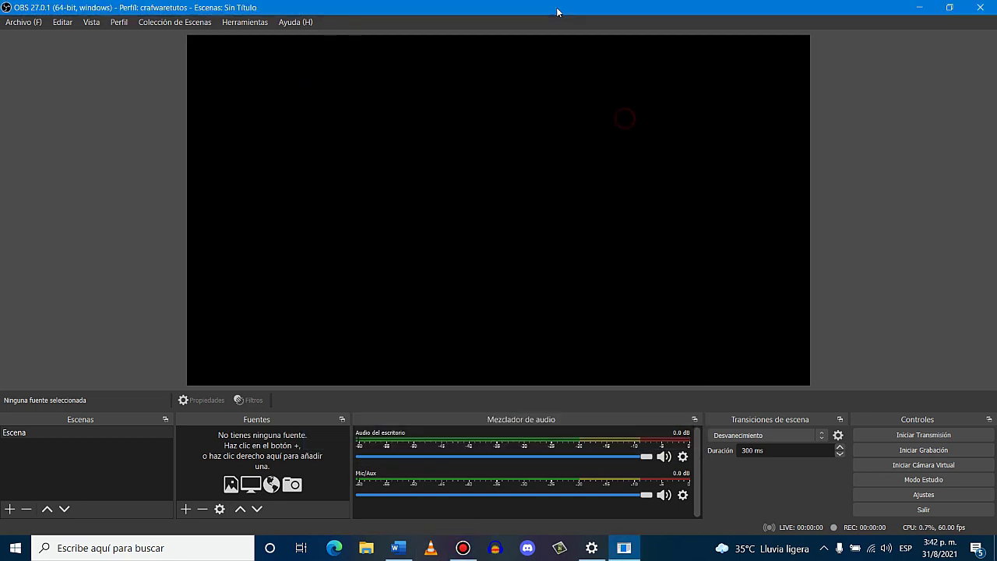
Choose 60 as the common FPS value in the video settings and accept them.
click(925, 495)
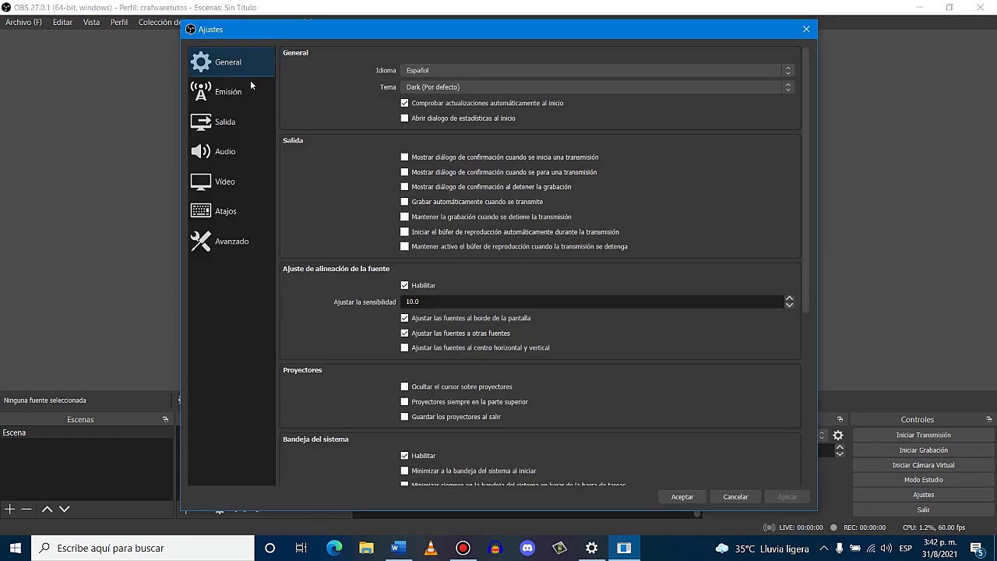
click(236, 181)
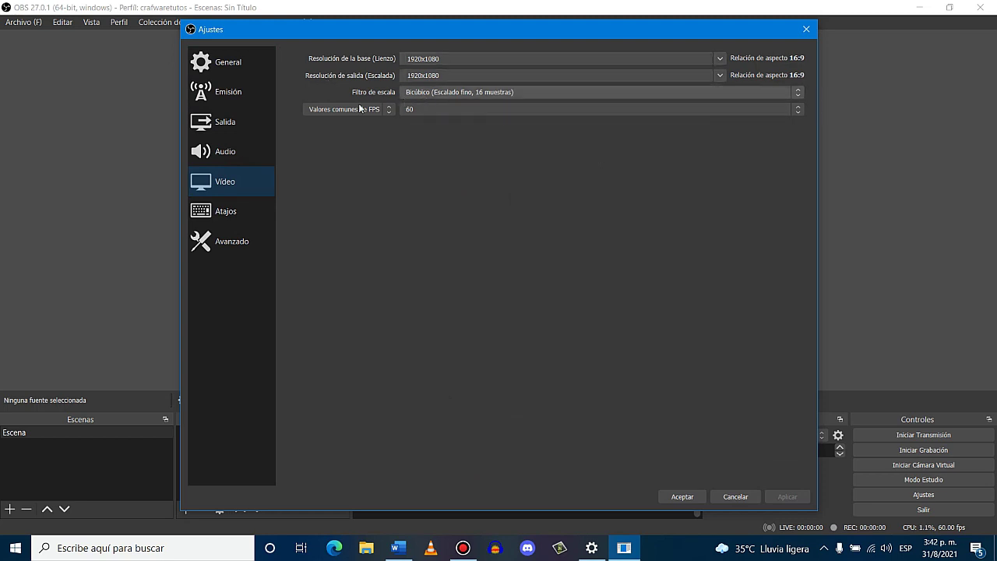
click(475, 112)
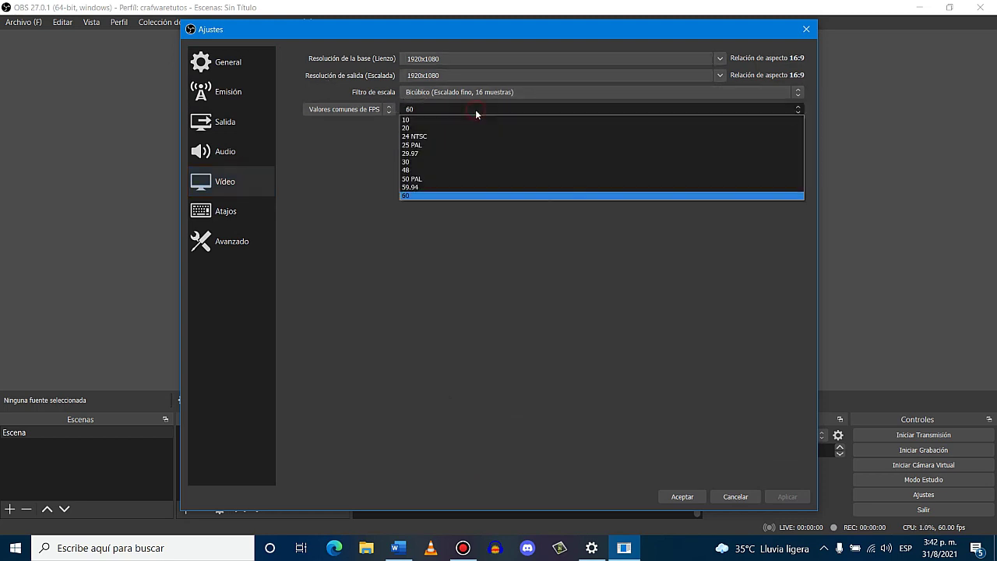
click(427, 195)
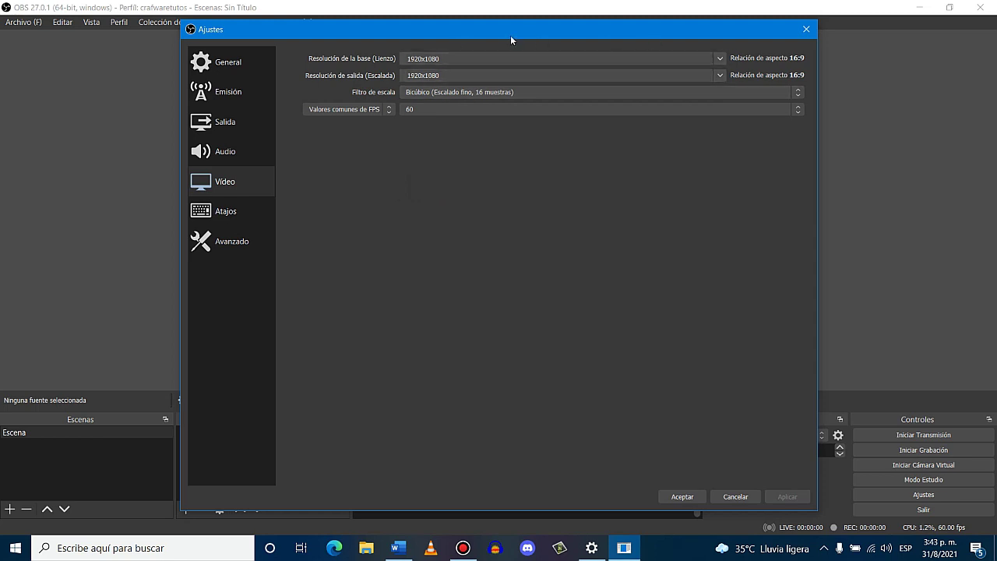
click(690, 497)
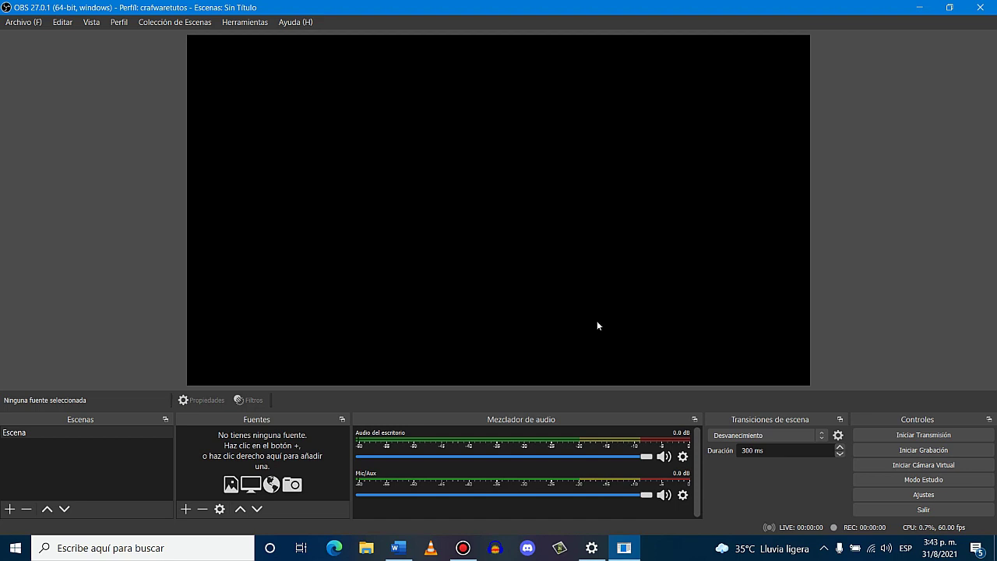
Add a new Captura de pantalla source for Pantalla 1 with the default name and cursor capture enabled.
click(185, 508)
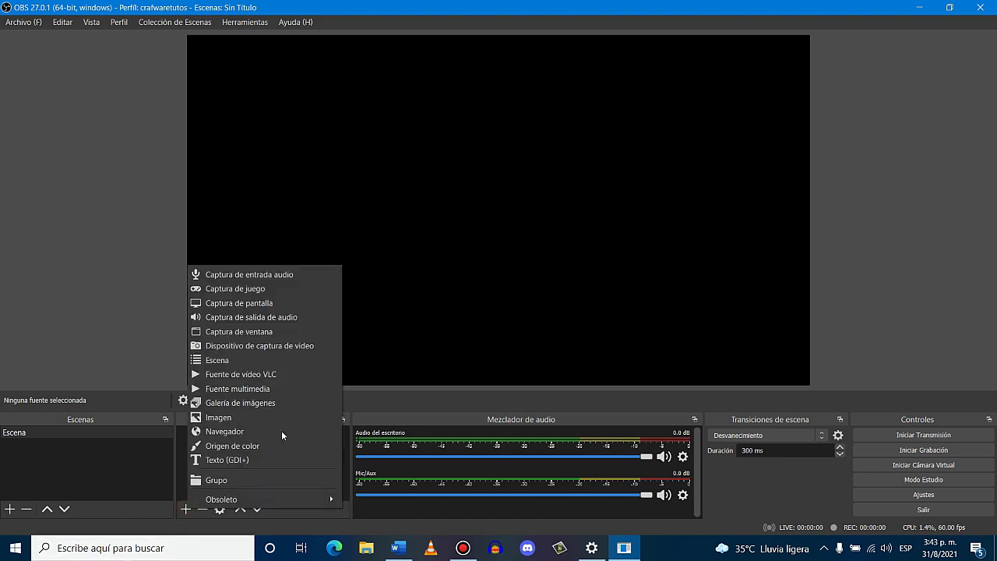
click(248, 304)
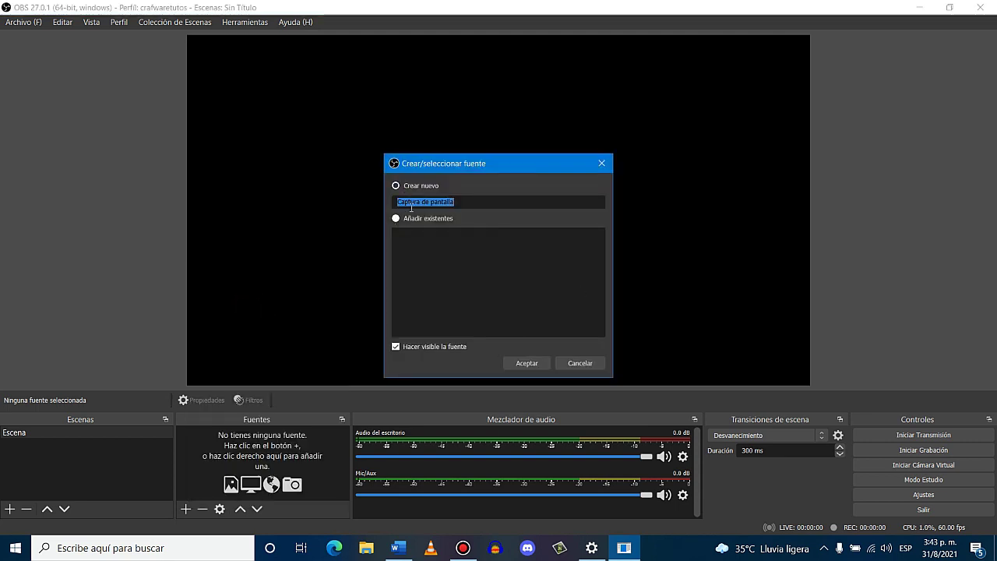
click(527, 363)
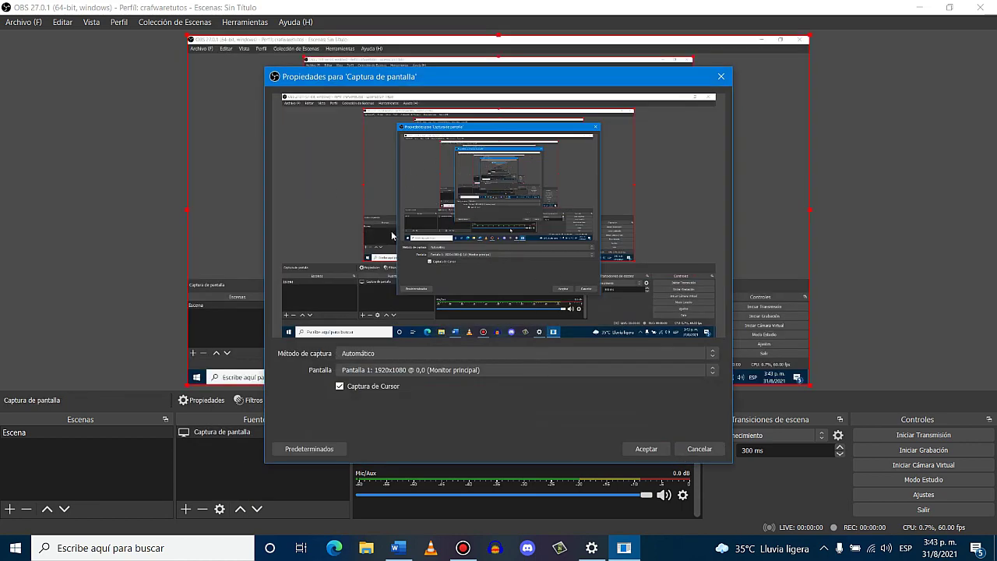
click(647, 449)
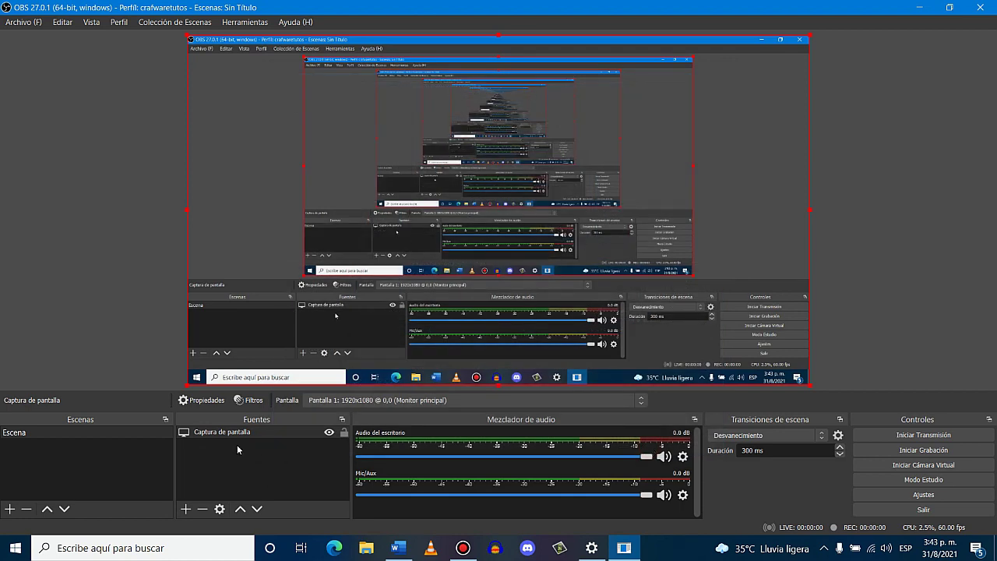
Add a new Captura de entrada audio source with Micrófono (USB Audio) as its device.
click(186, 511)
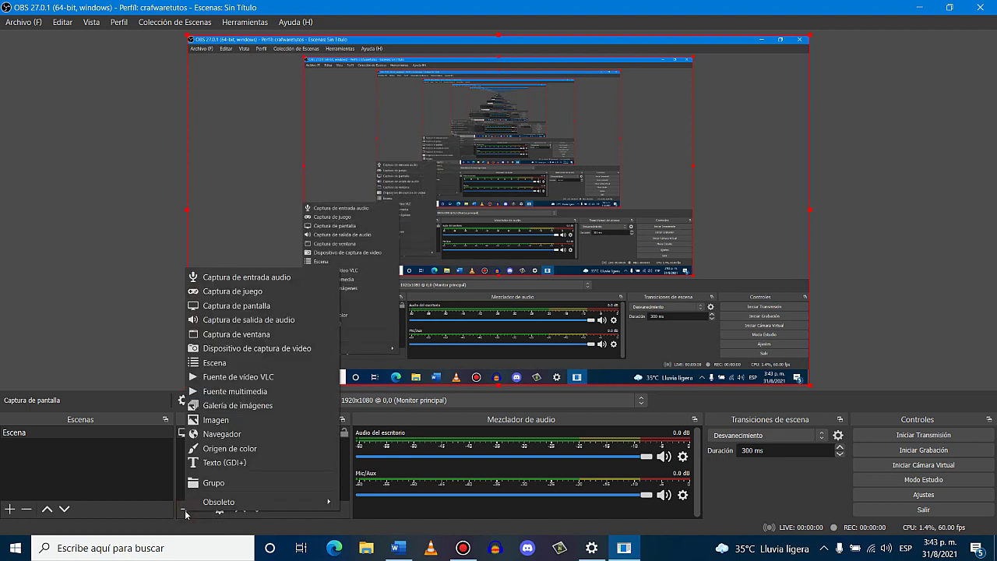
click(274, 278)
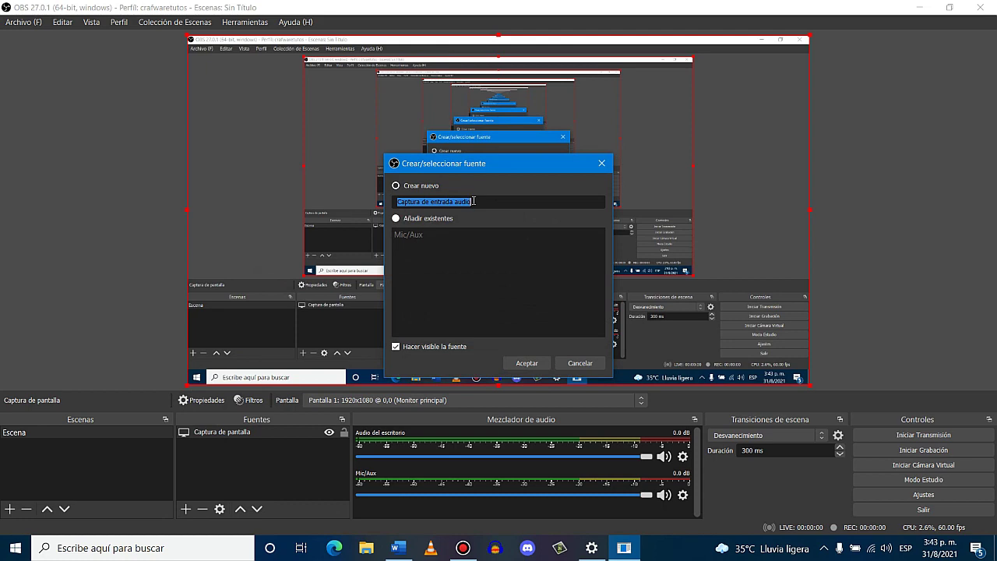
click(526, 363)
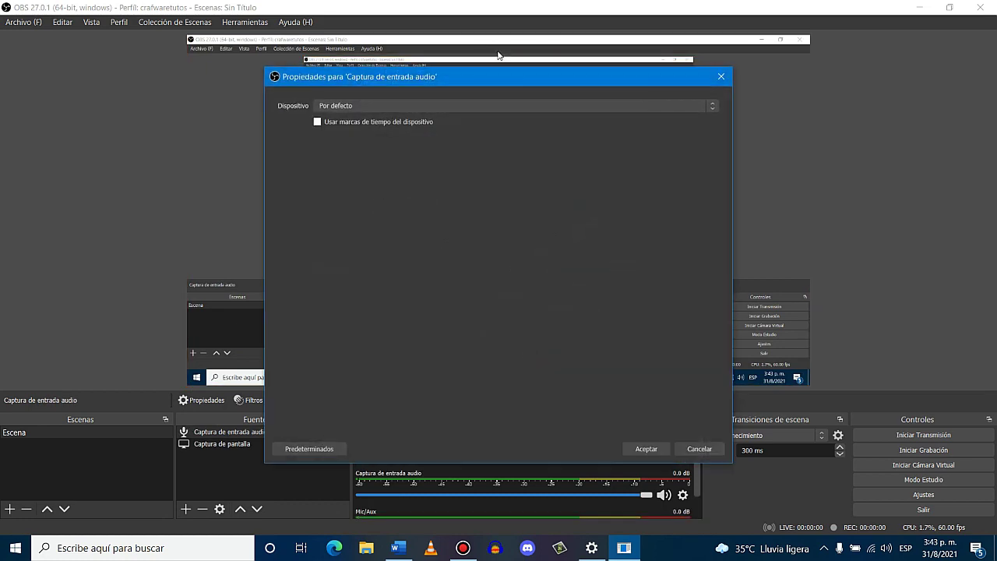
click(396, 109)
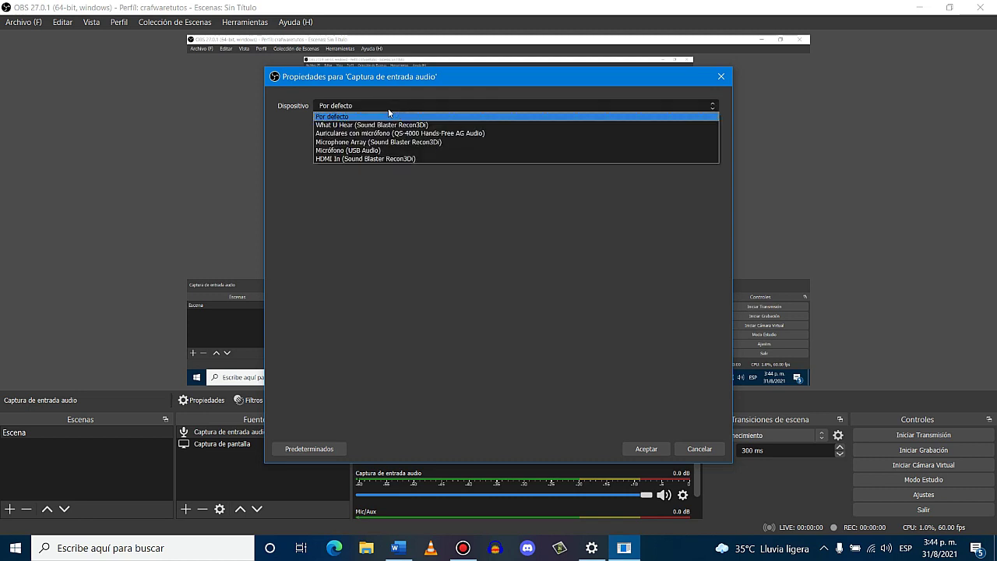
click(348, 149)
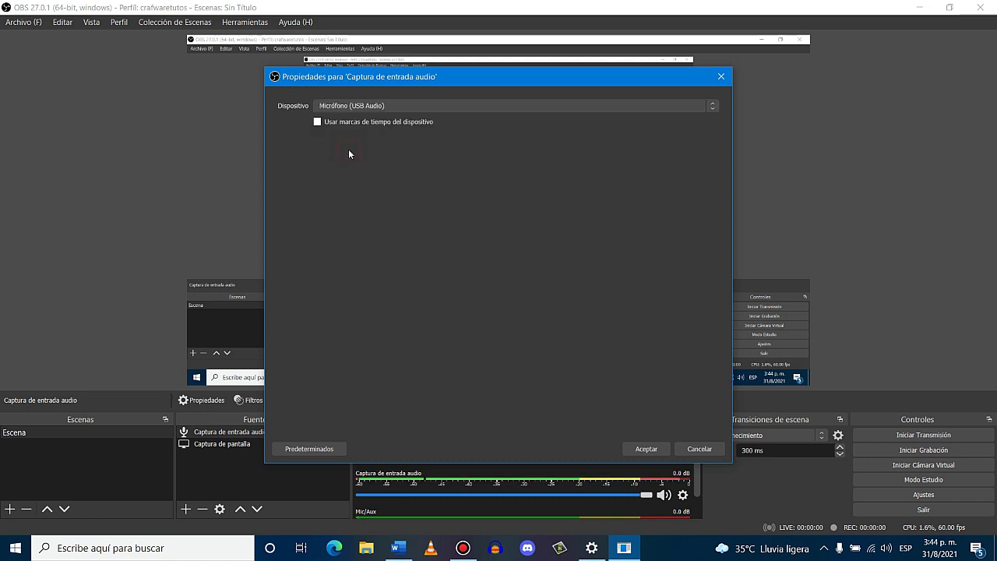
click(647, 450)
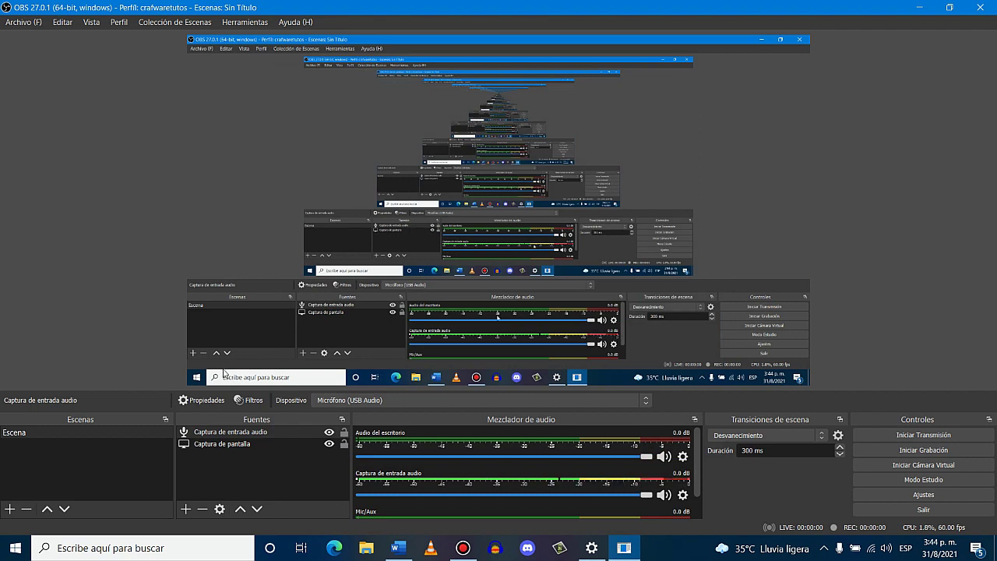
Add a new Dispositivo de captura de video source with Integrated Webcam as its device.
click(186, 510)
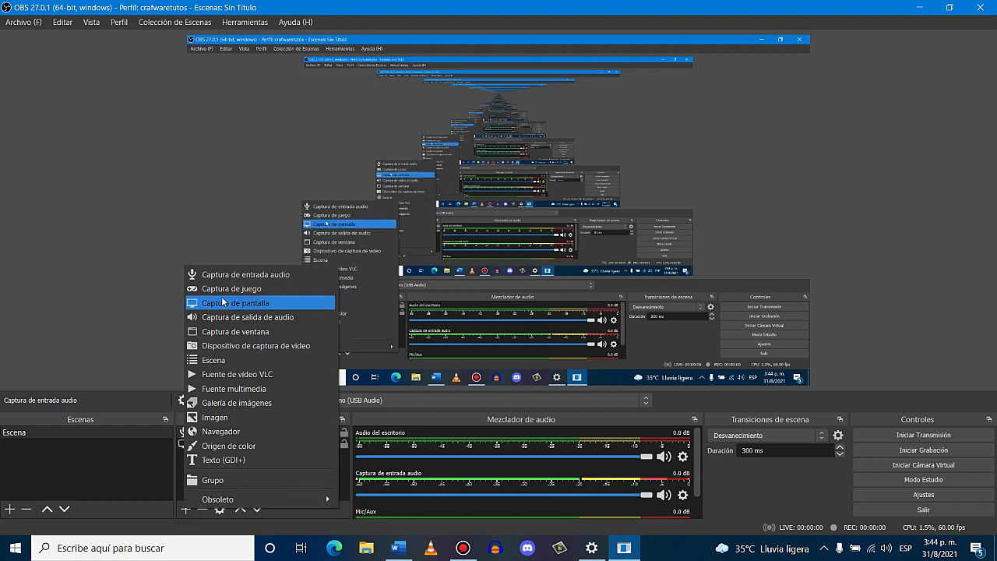
click(254, 347)
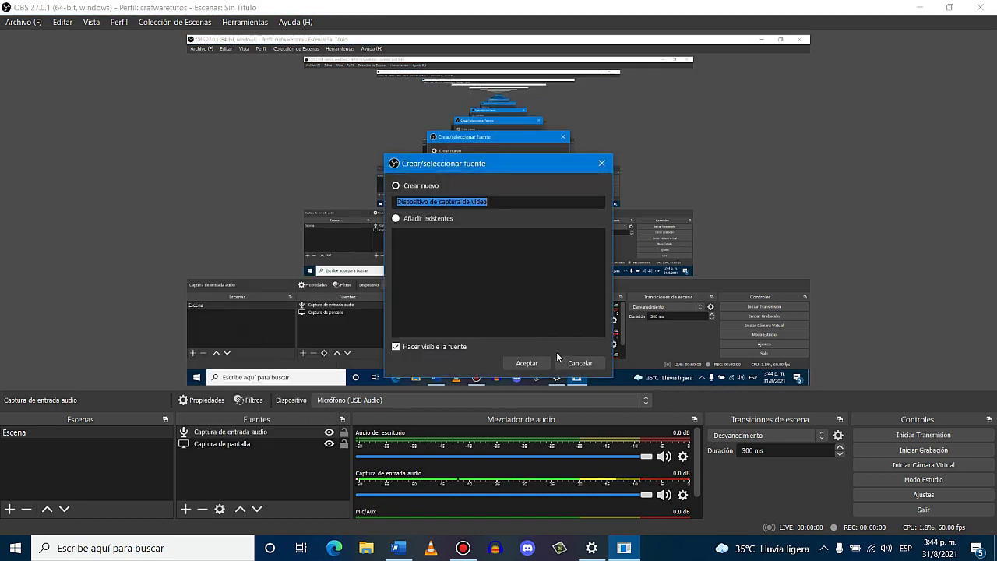
click(534, 362)
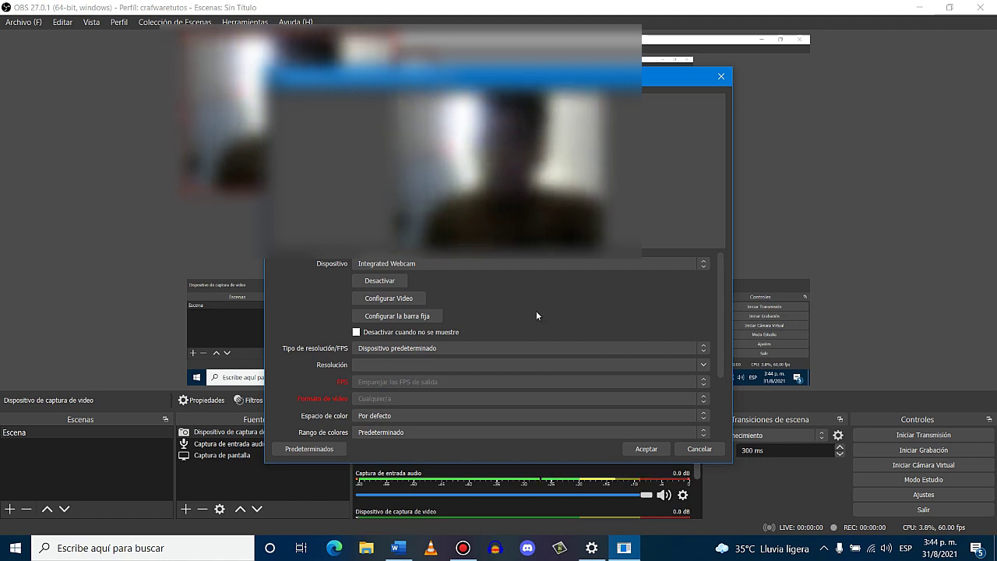
click(438, 265)
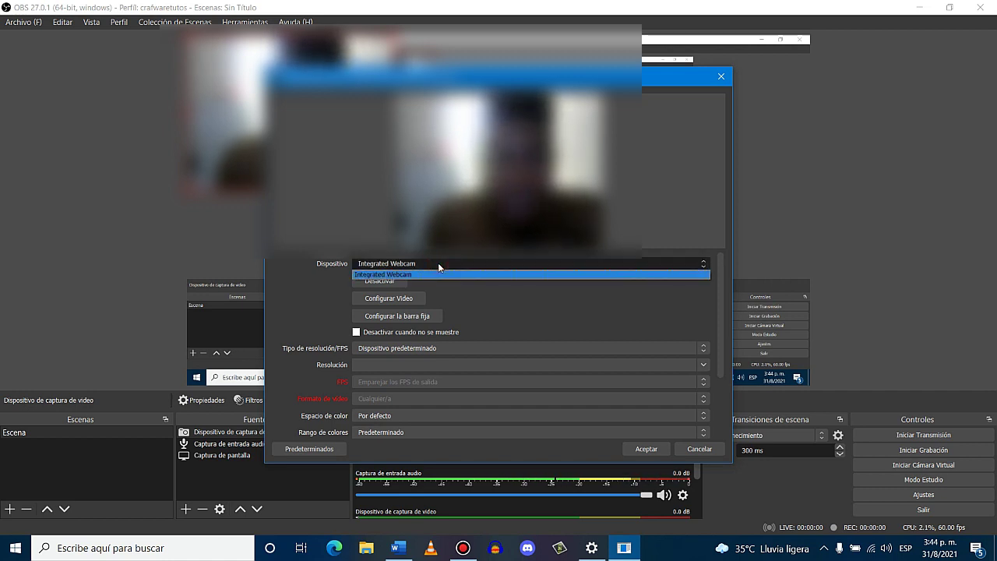
click(439, 267)
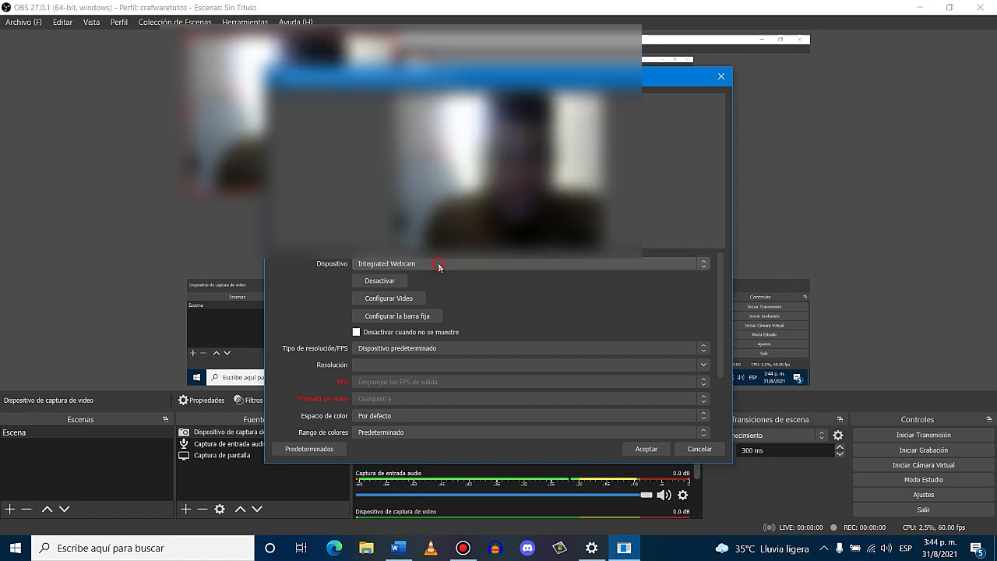
click(646, 449)
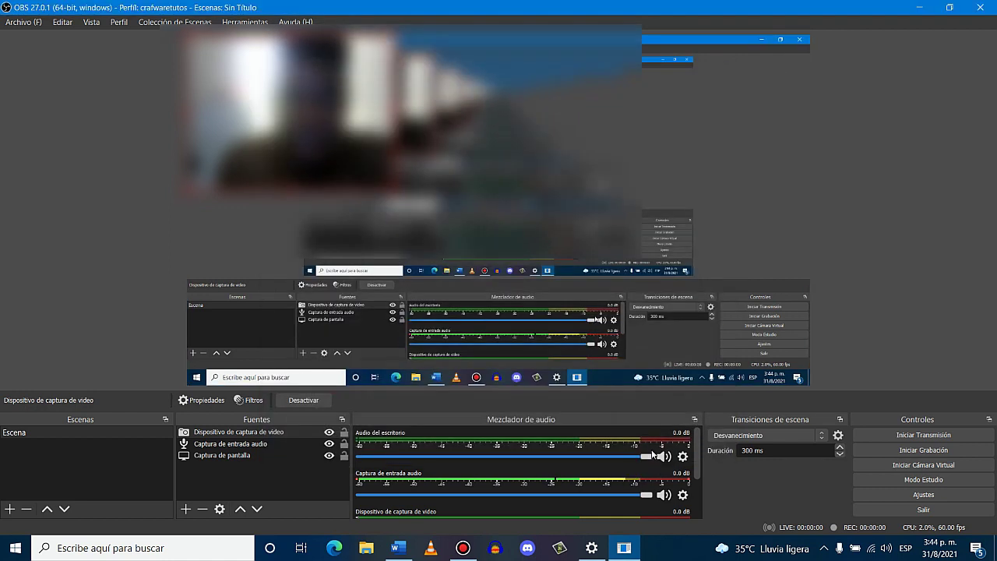
click(201, 455)
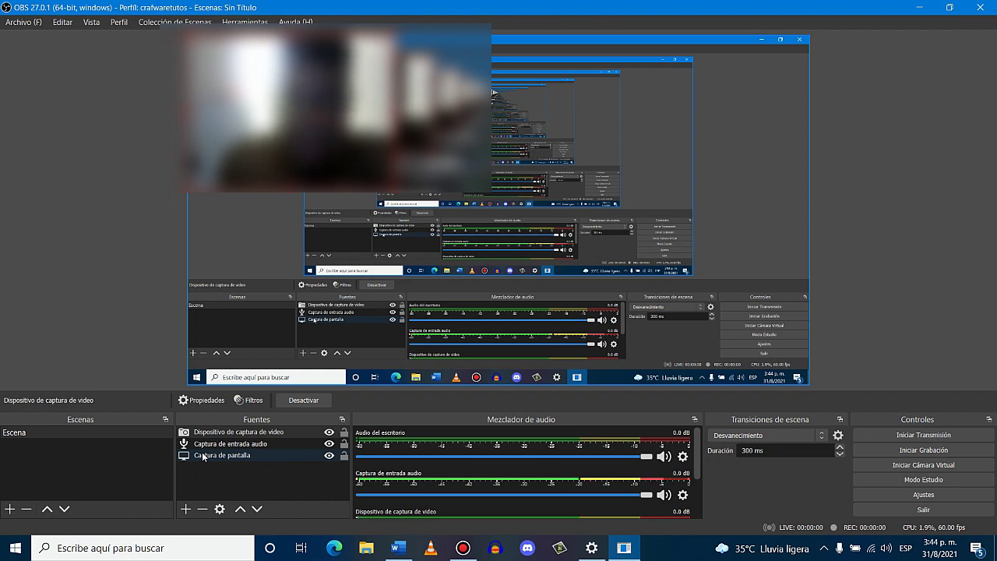
click(208, 435)
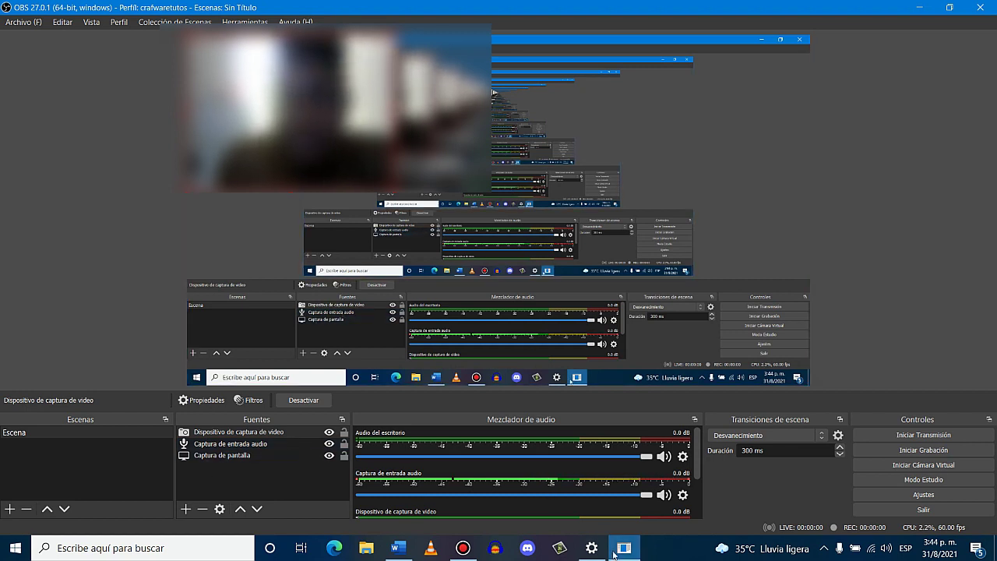
Add a new Captura de salida de audio source with Auriculares (QS-4000 Stereo) as its device.
click(185, 510)
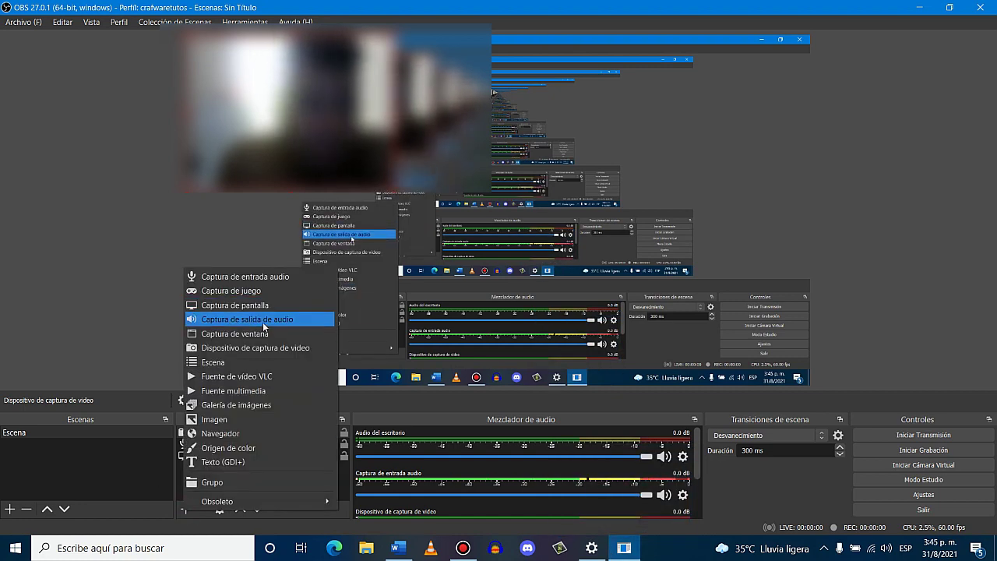
click(257, 319)
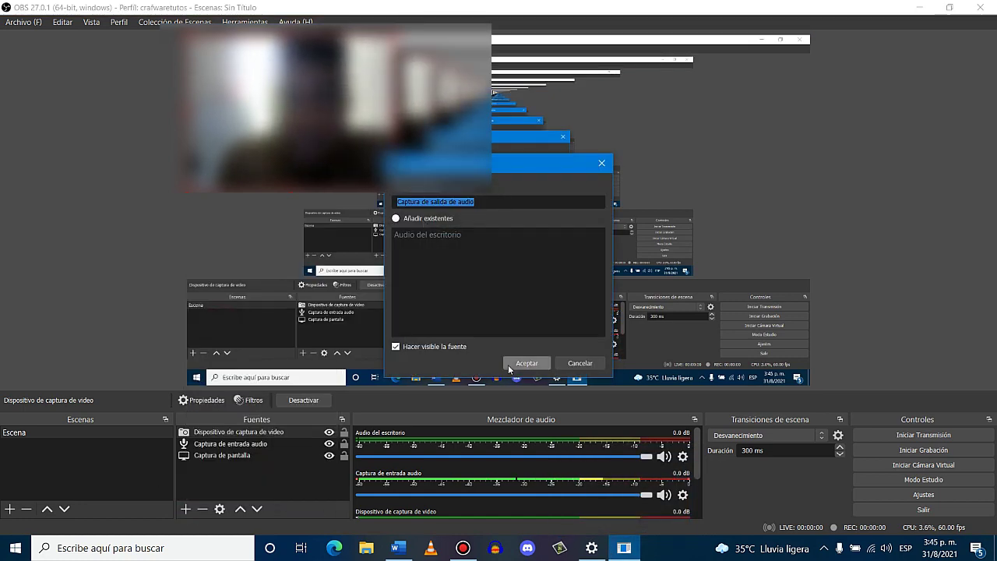
click(517, 363)
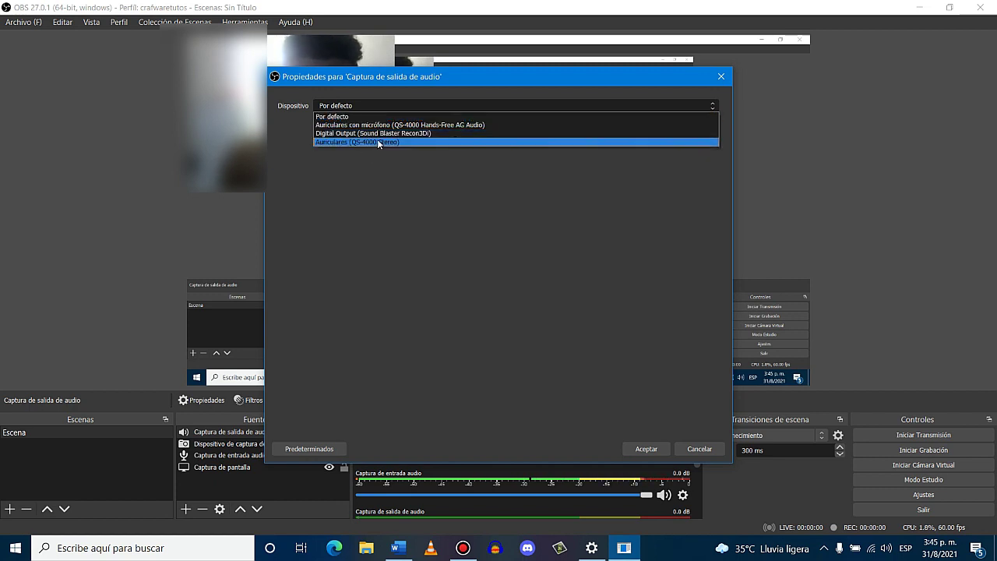
click(377, 142)
click(646, 449)
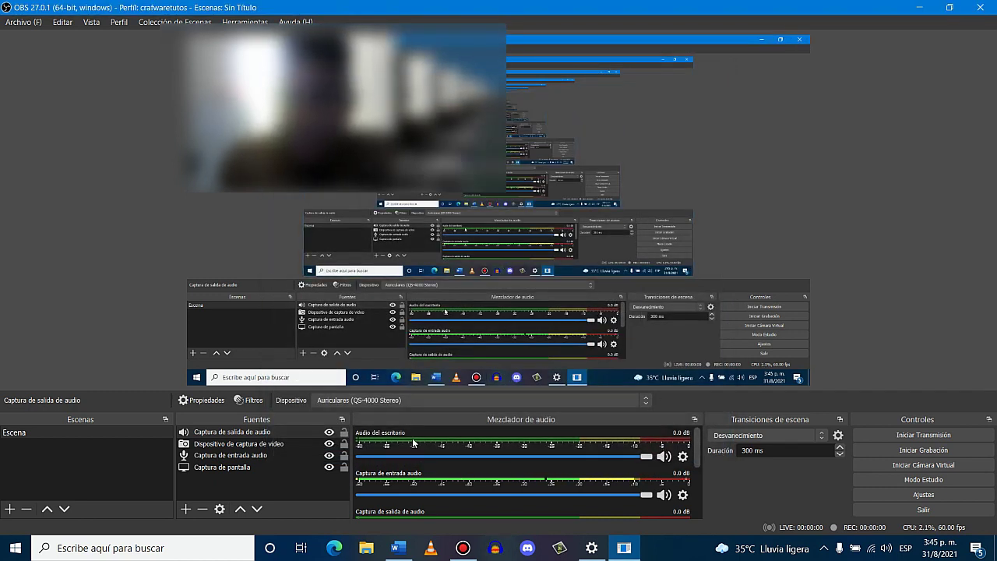
Start the recording and minimize the OBS and Bandicam windows to reveal the desktop.
click(907, 458)
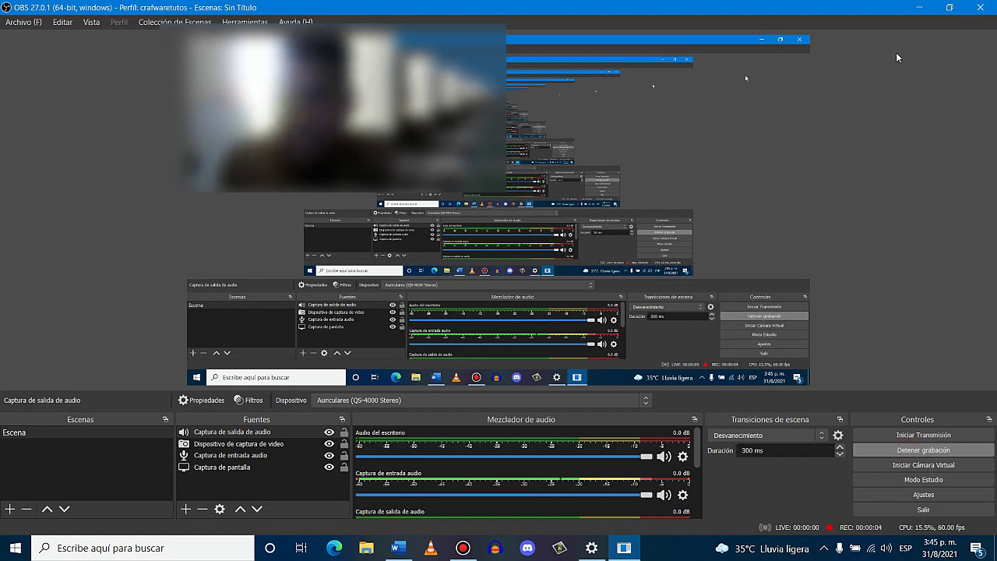
click(924, 8)
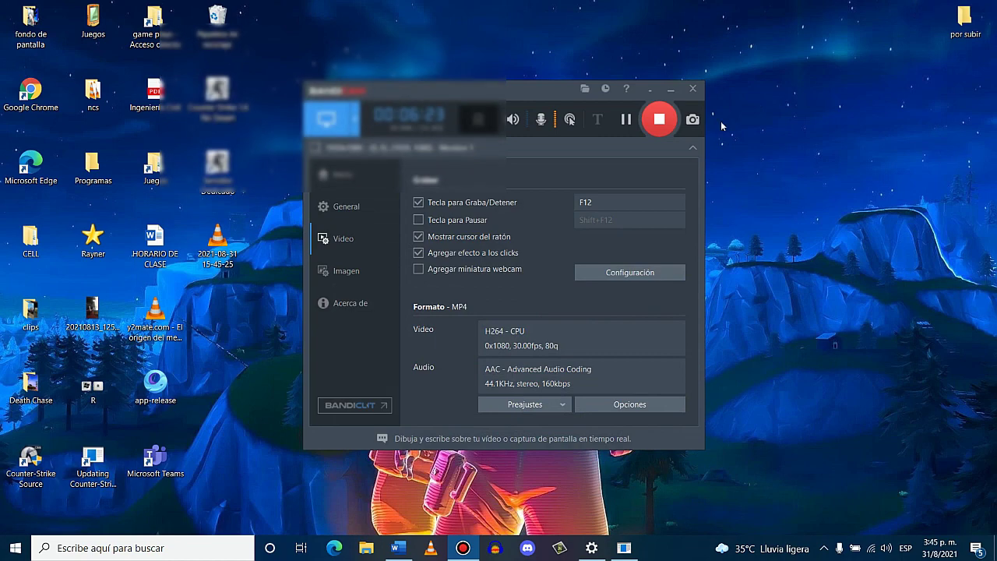
click(672, 87)
Refresh the desktop and create a new folder on it with the default name.
right_click(490, 108)
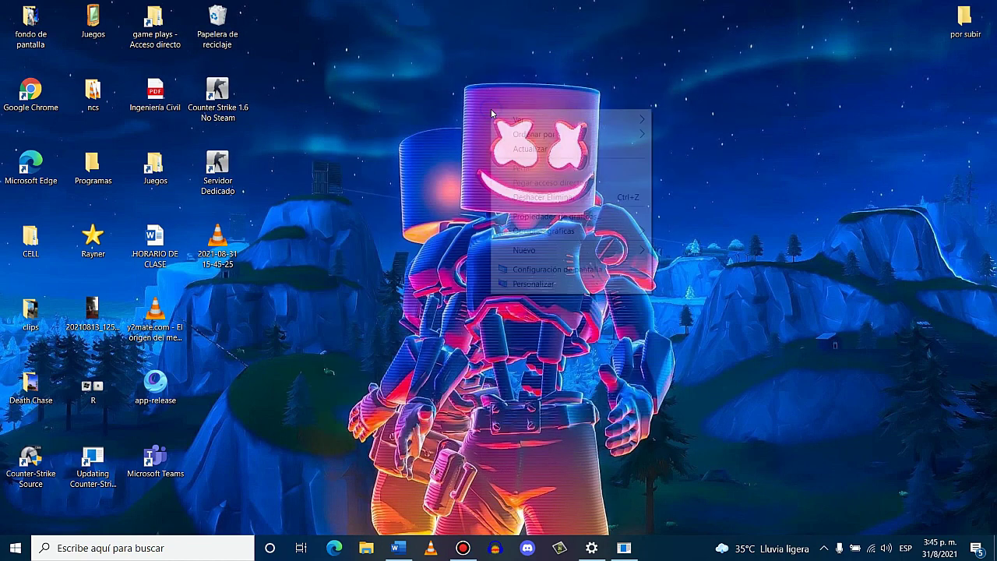
click(550, 150)
right_click(480, 146)
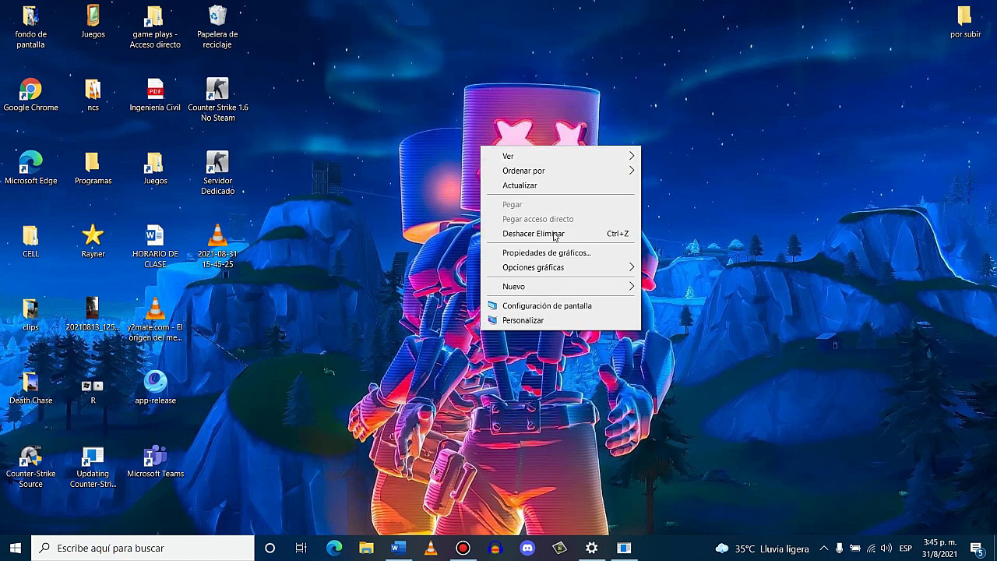
mouse_move(524, 288)
click(664, 286)
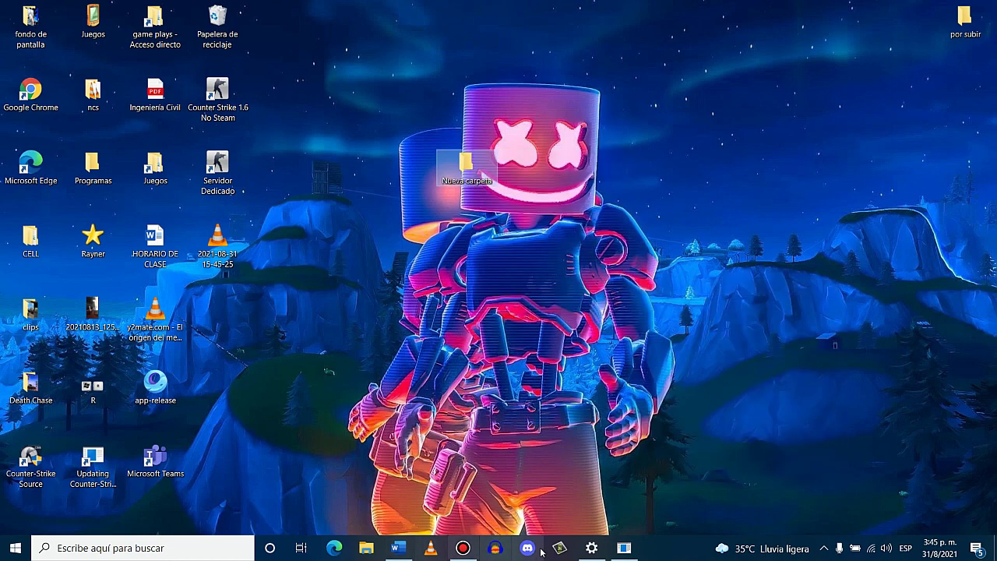
Restore the OBS window from the system tray and stop the recording.
click(824, 547)
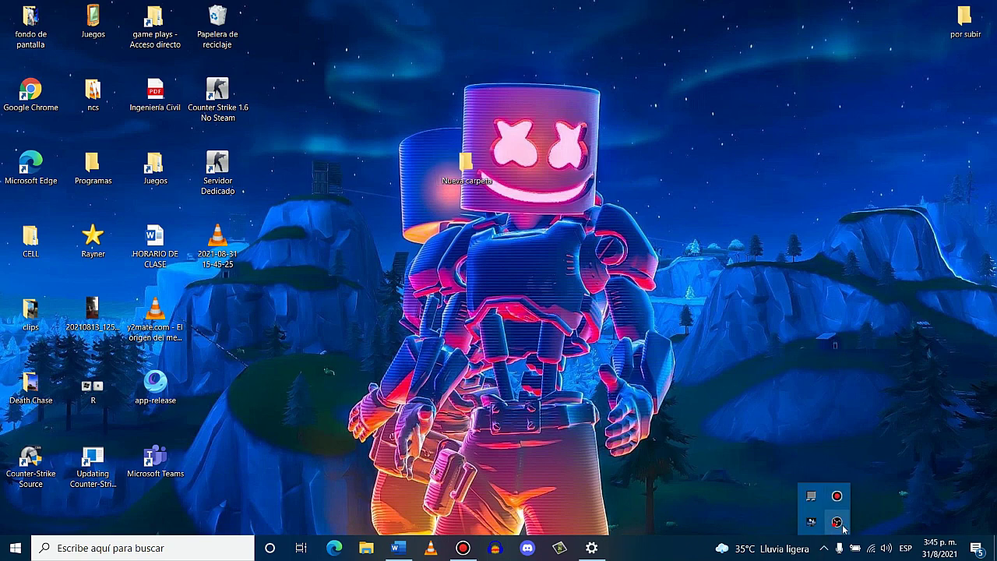
click(837, 522)
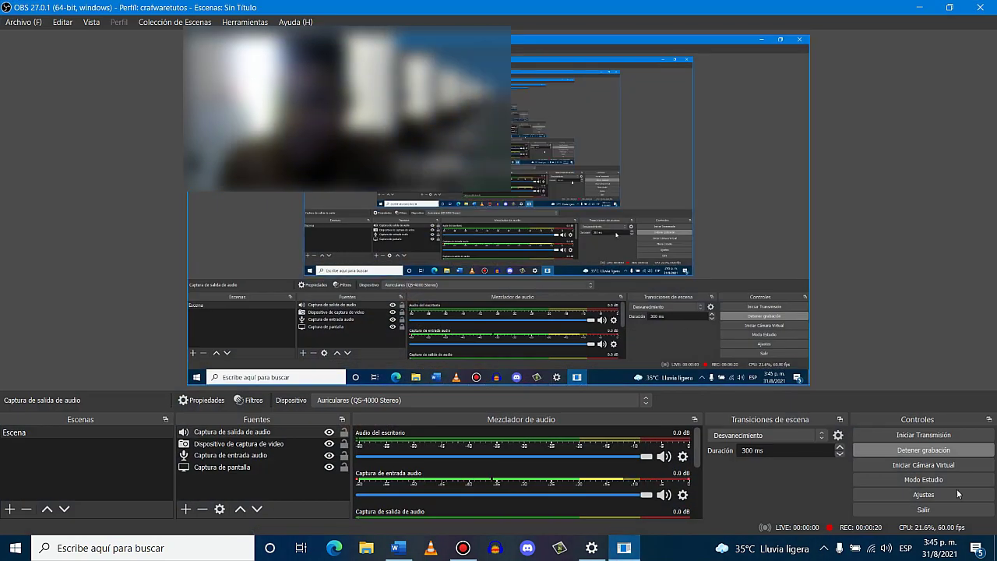
click(932, 450)
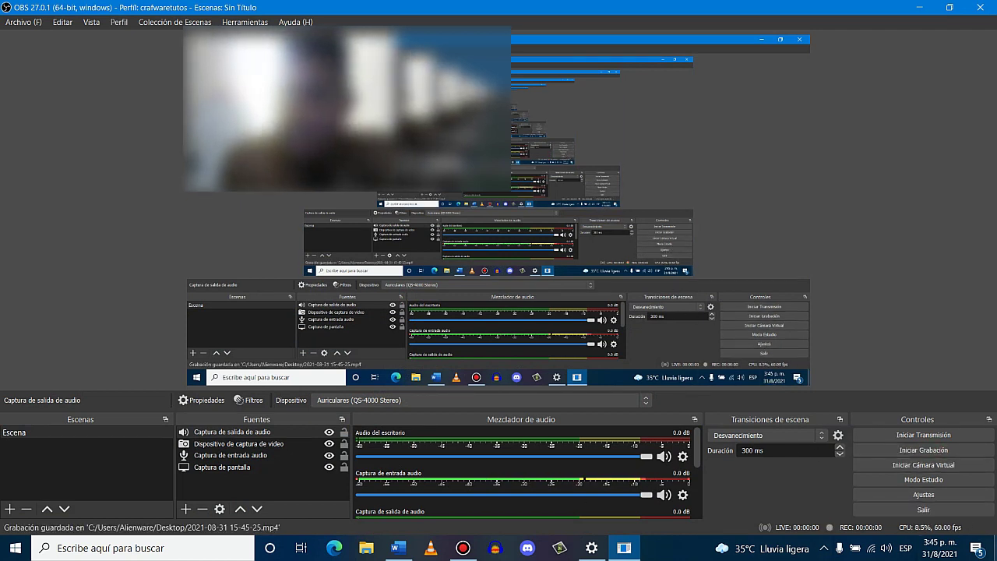
key(super+d)
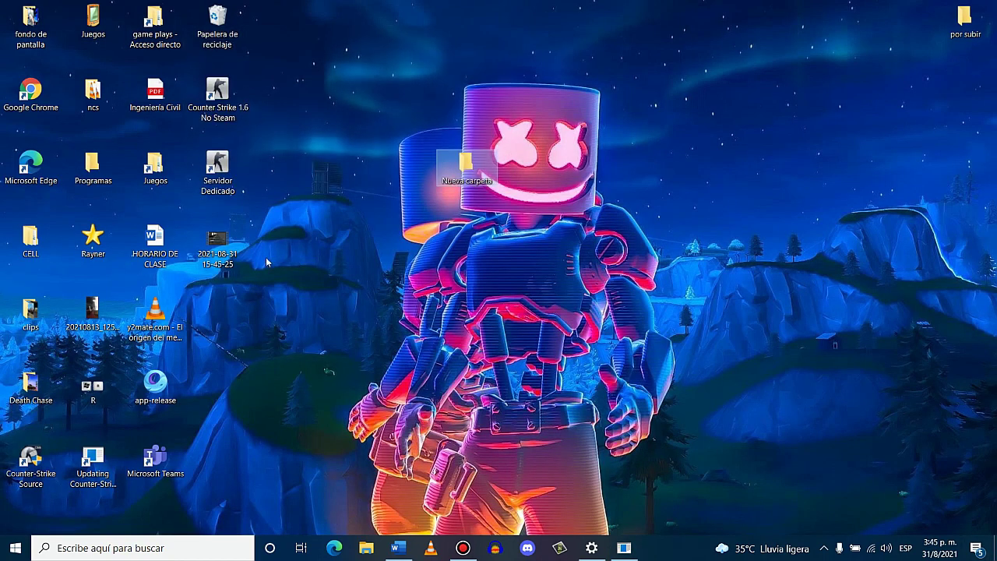
drag(350, 309, 658, 251)
double_click(664, 250)
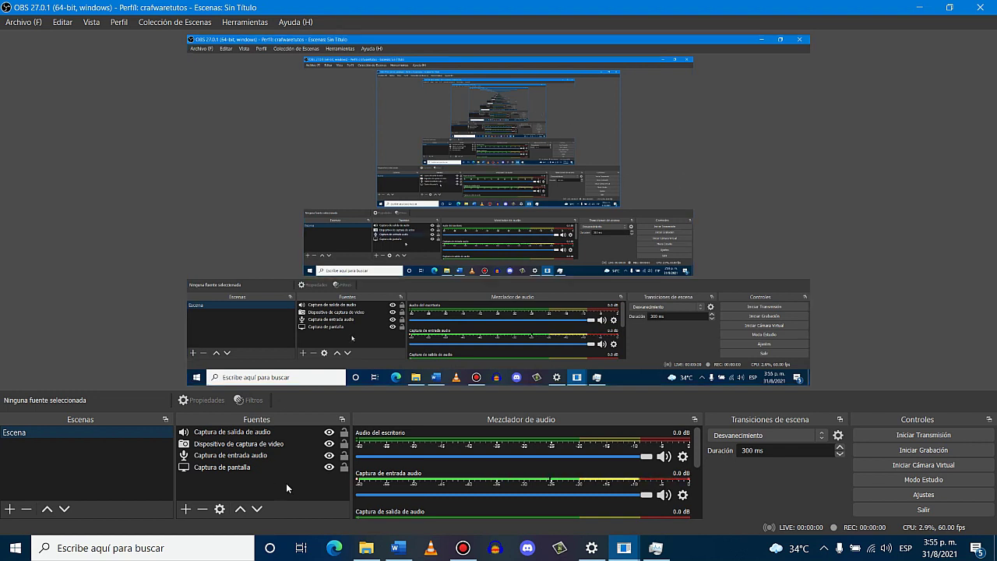
In the audio settings, try Por defecto as the mic/auxiliary device and set it back to Micrófono (USB Audio).
click(938, 495)
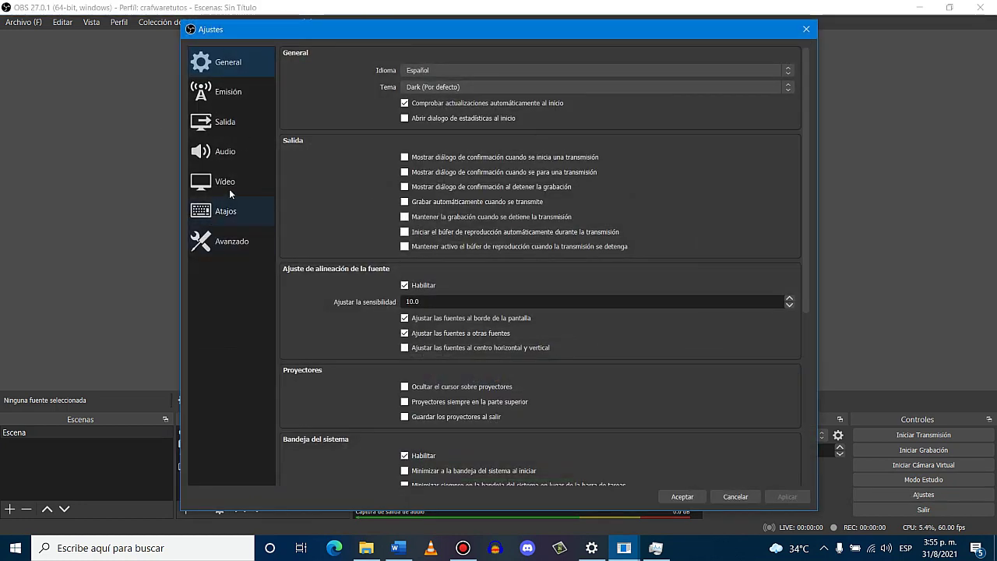
click(238, 153)
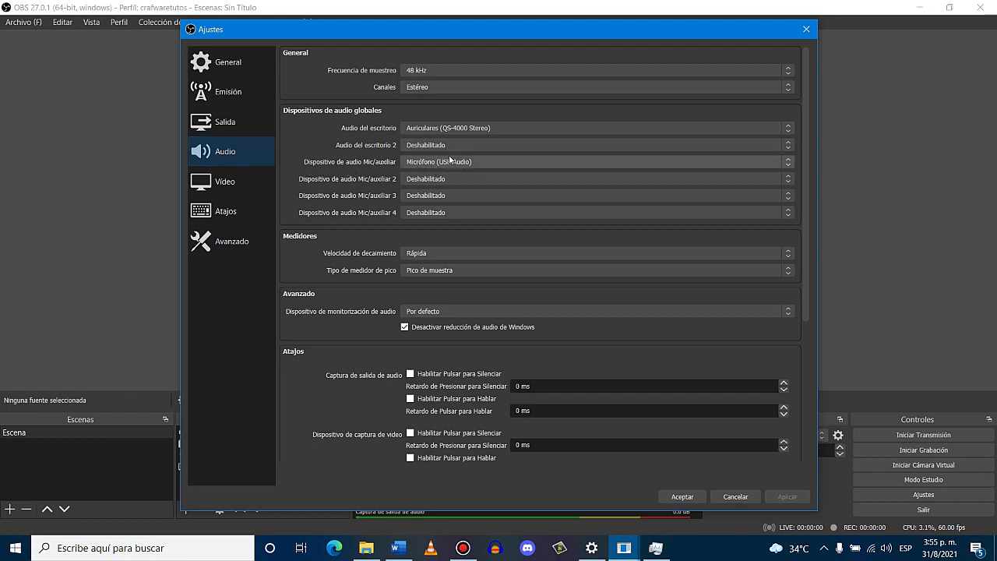
click(429, 163)
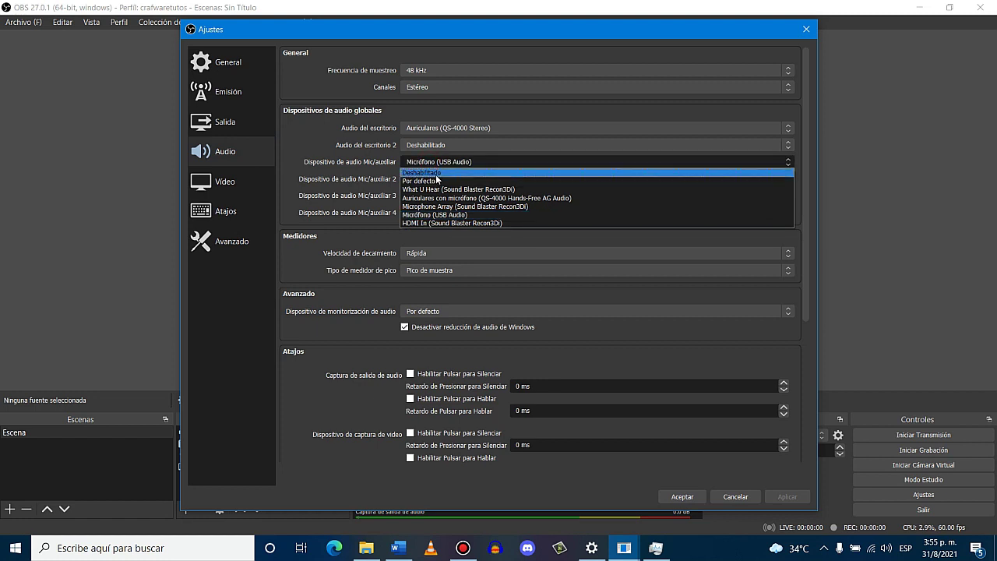
click(437, 182)
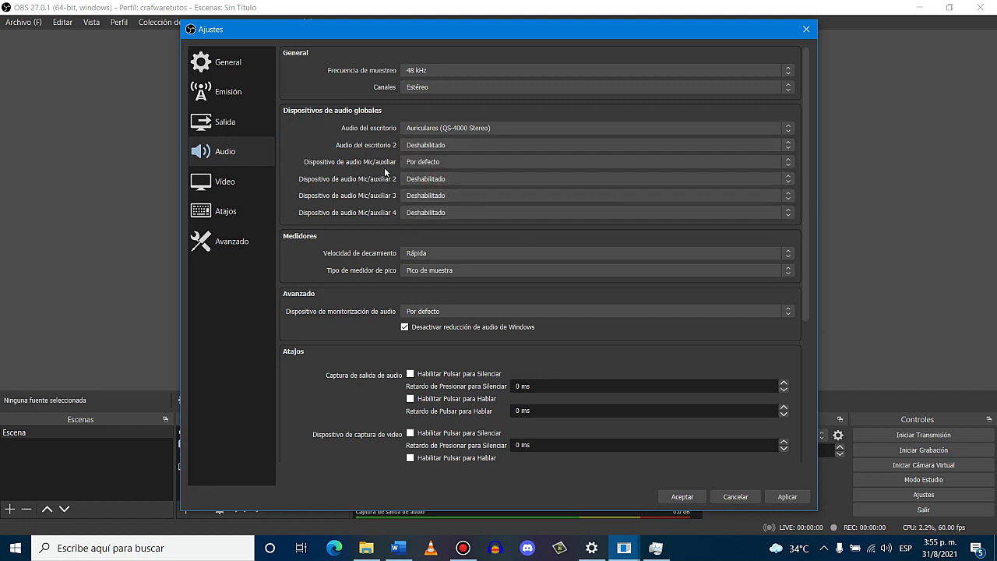
click(444, 163)
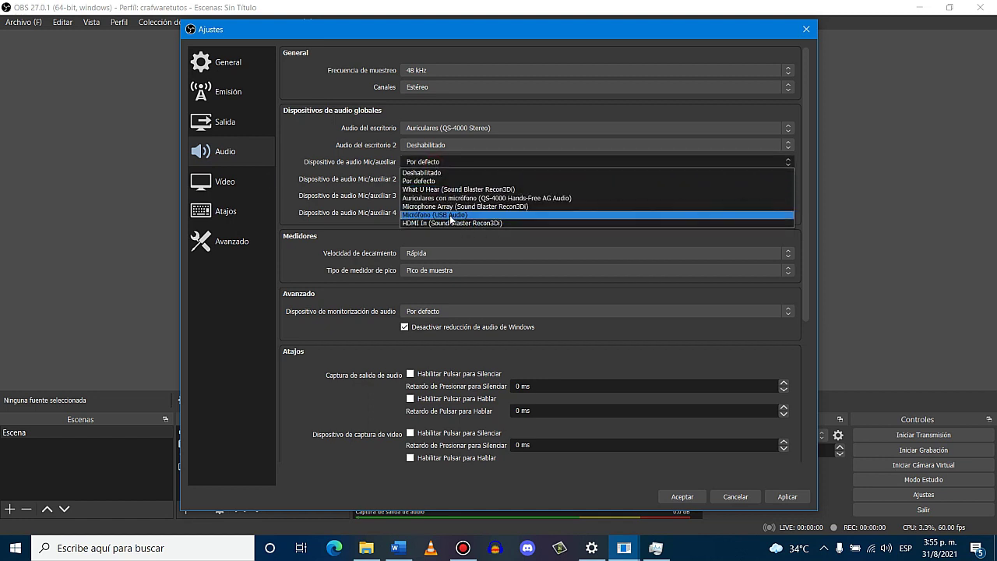
click(450, 215)
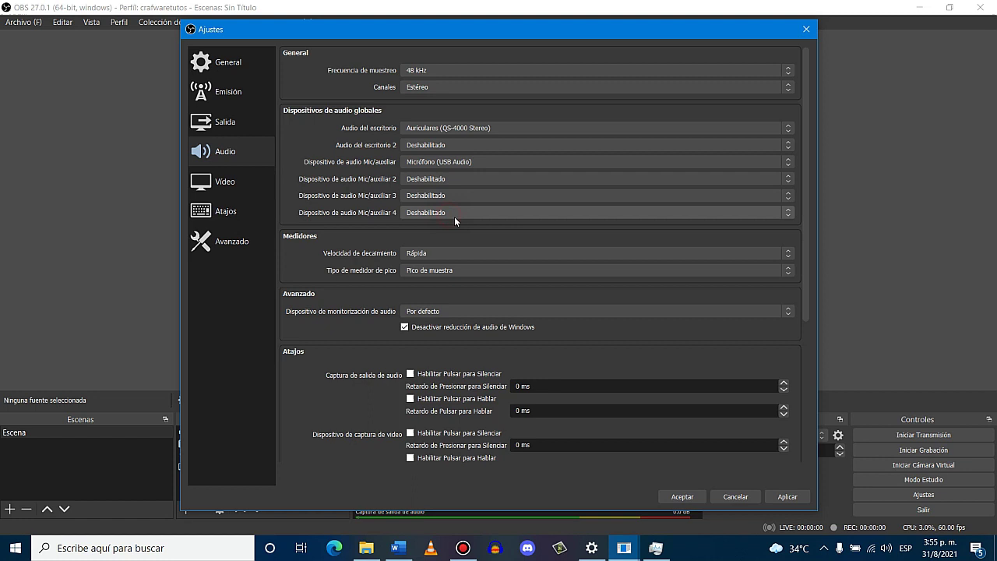
Try Por defecto as the desktop audio device and set it back to Auriculares (QS-4000 Stereo).
click(427, 131)
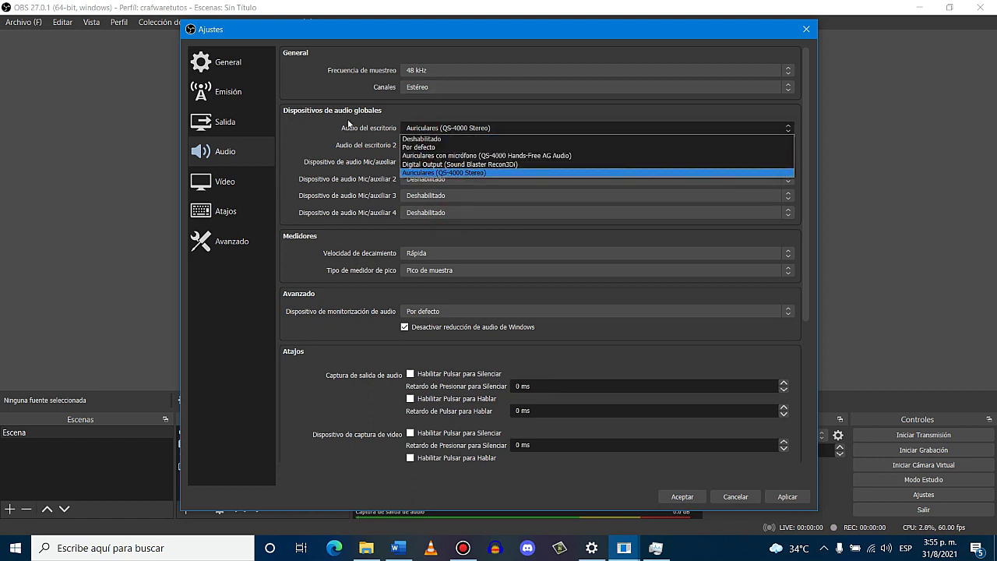
click(463, 171)
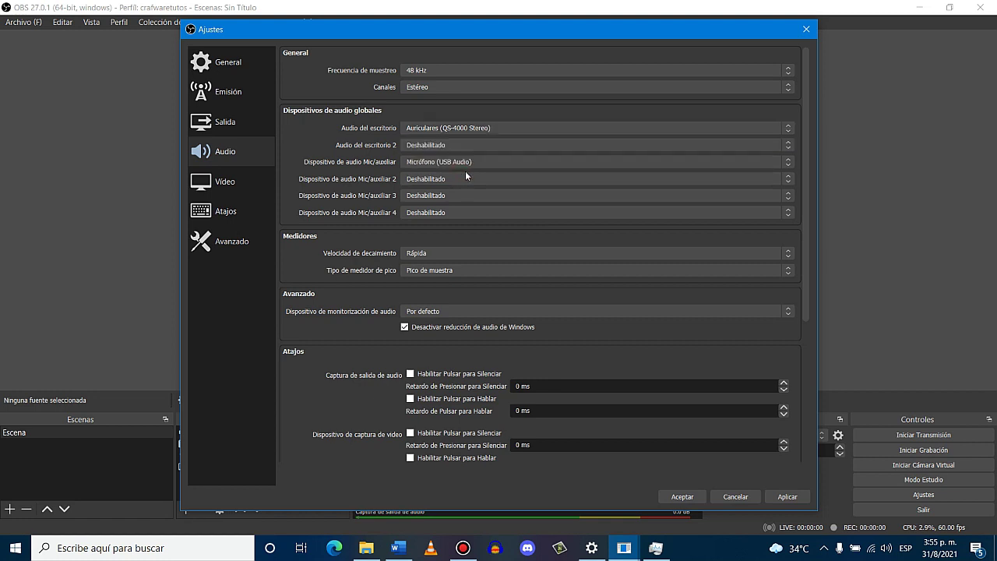
click(439, 130)
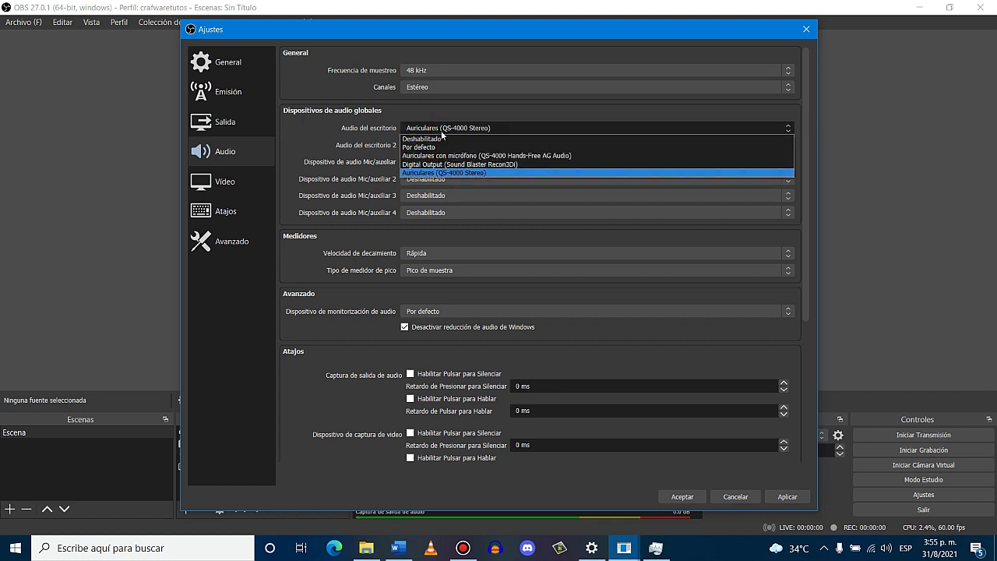
click(426, 146)
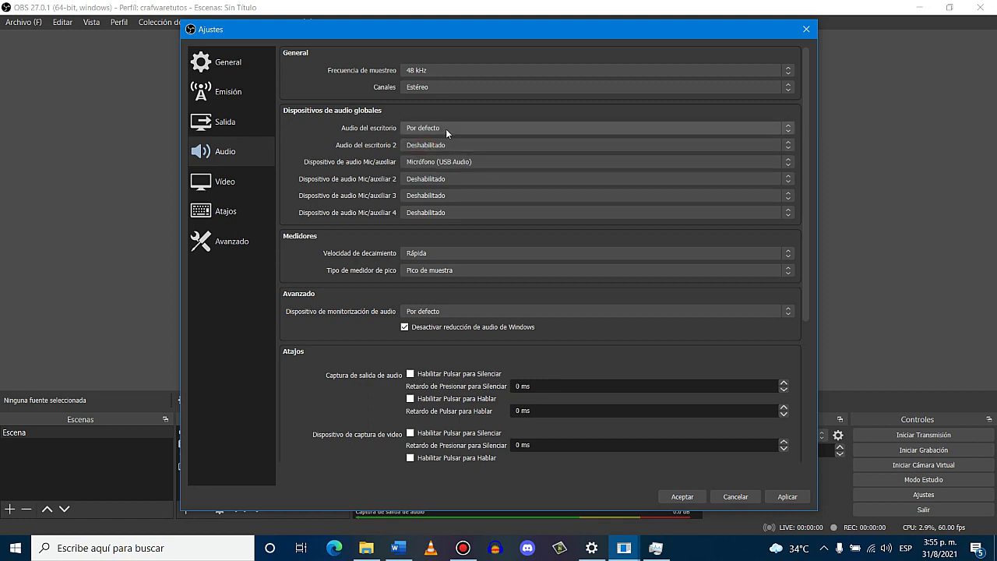
click(446, 127)
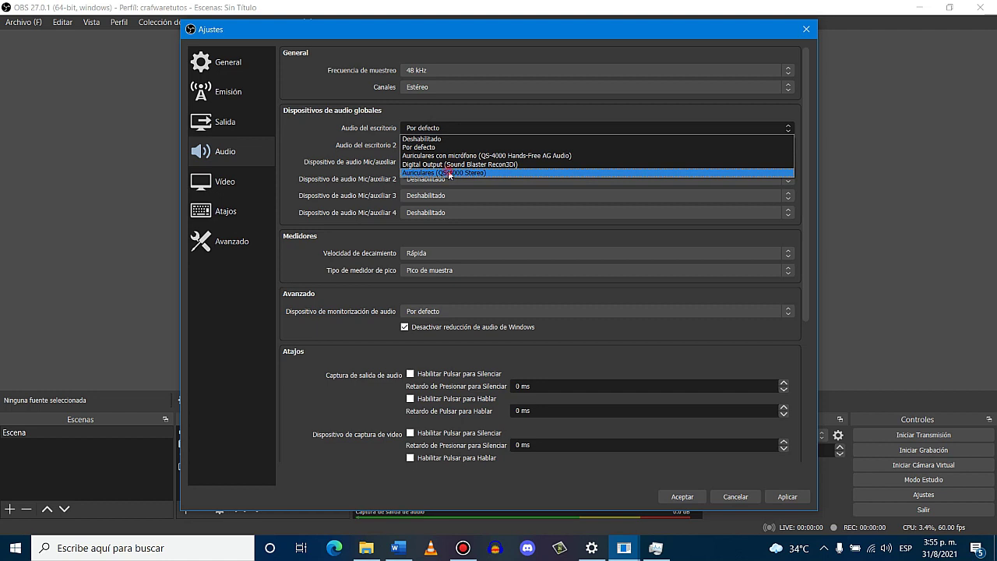
click(448, 171)
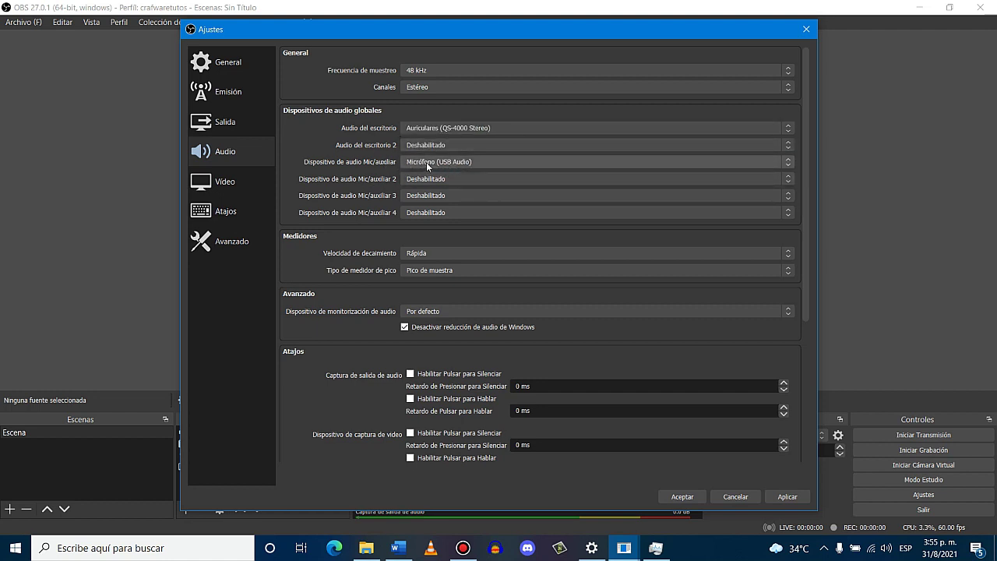
Choose Micrófono (USB Audio) as the mic/auxiliary device again and accept the settings.
click(427, 165)
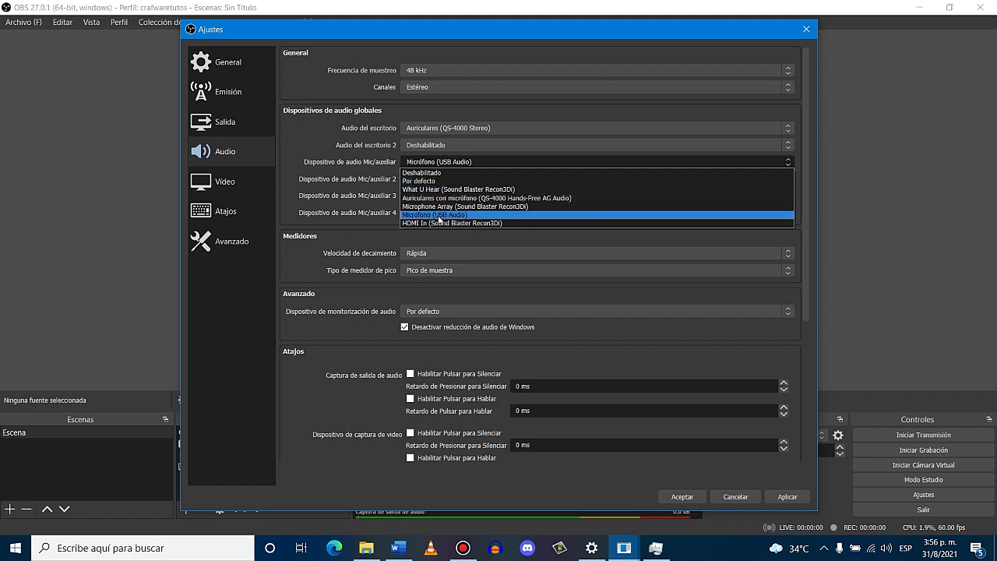
click(438, 216)
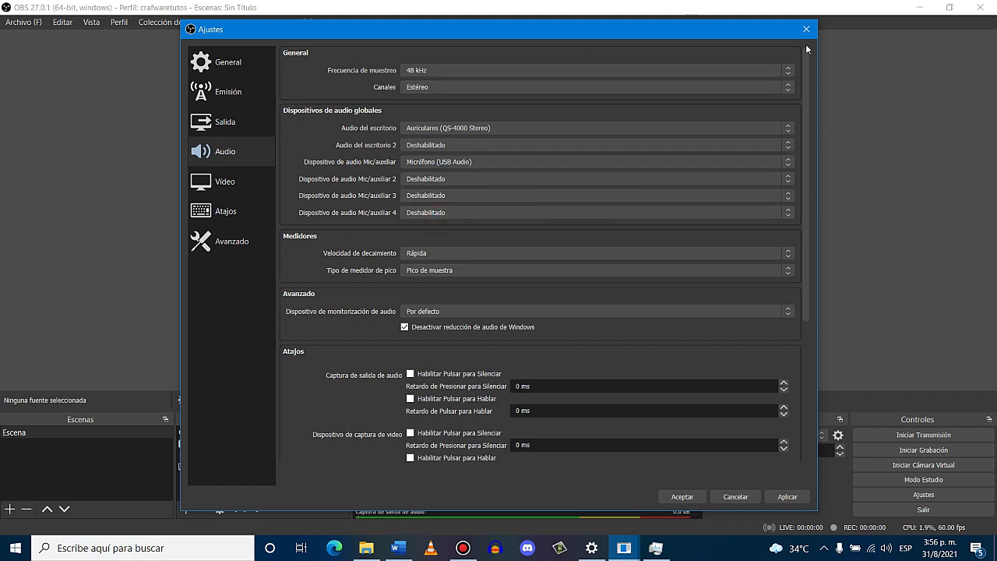
click(682, 496)
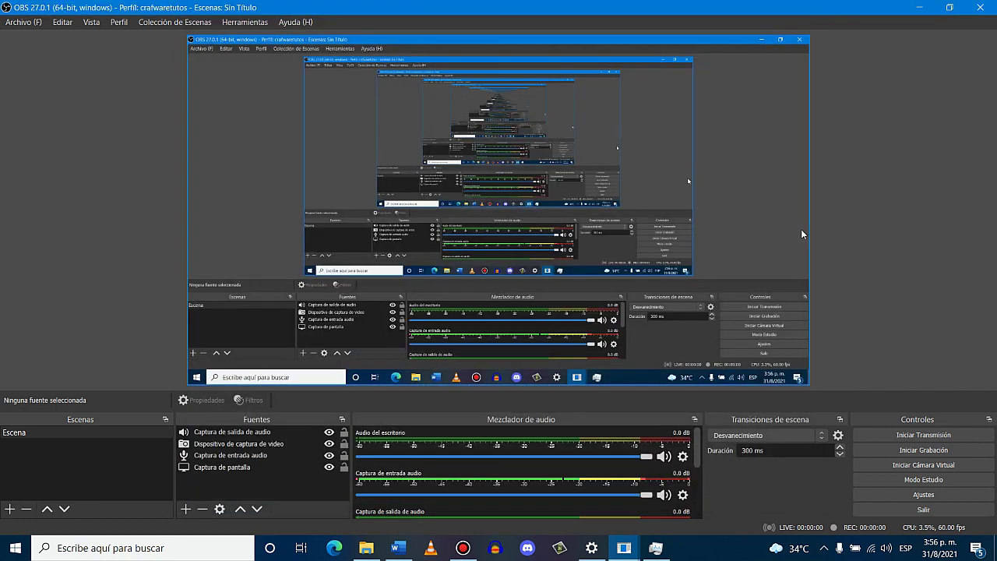
Select the audio input source and the video capture device source in turn, and switch to the Bandicam window.
click(226, 454)
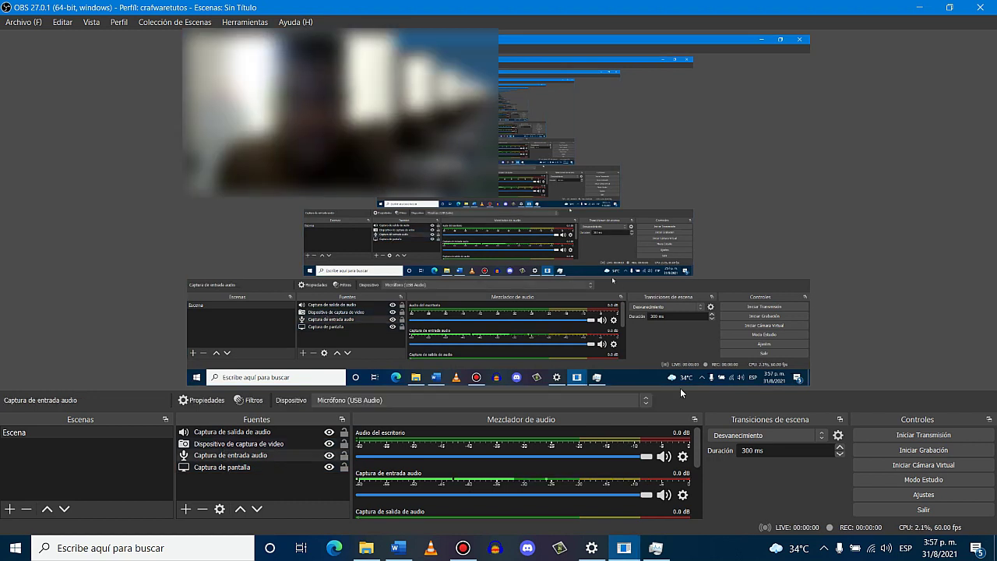
click(244, 445)
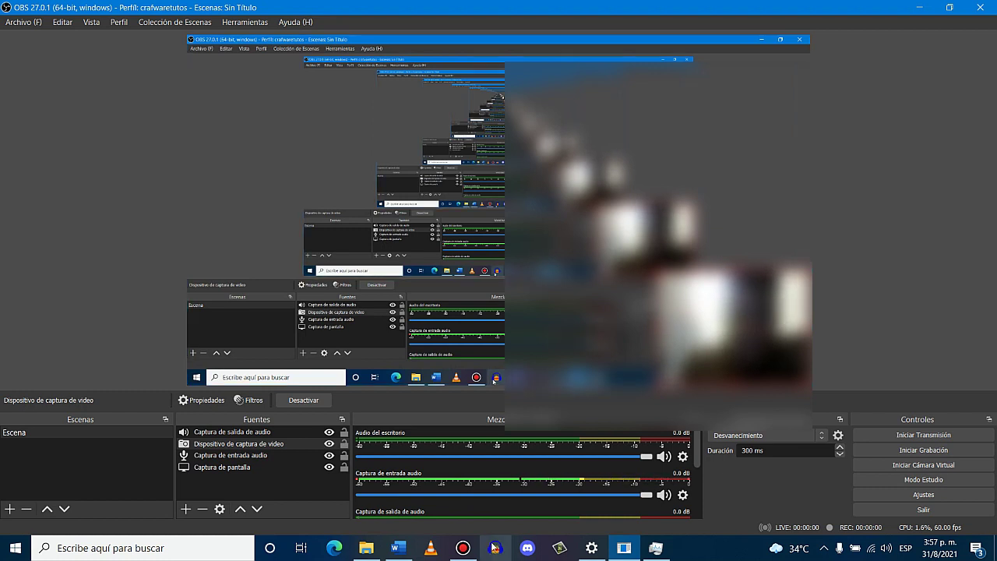
mouse_move(470, 555)
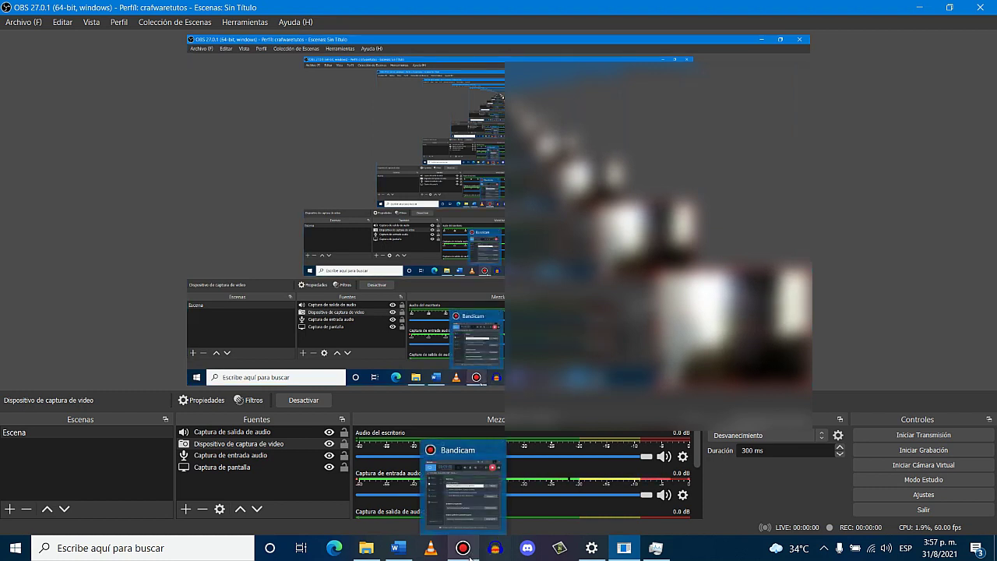
click(463, 548)
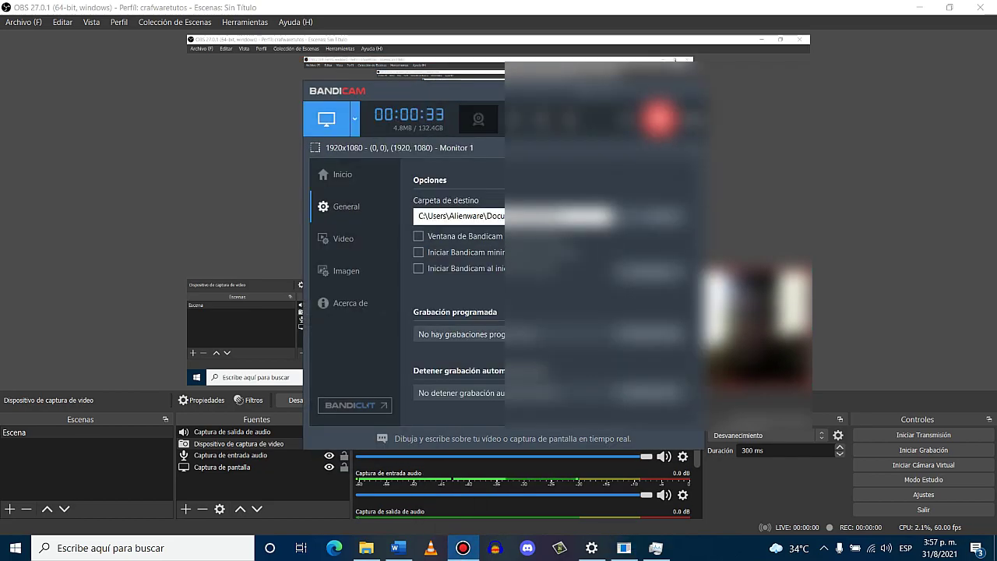